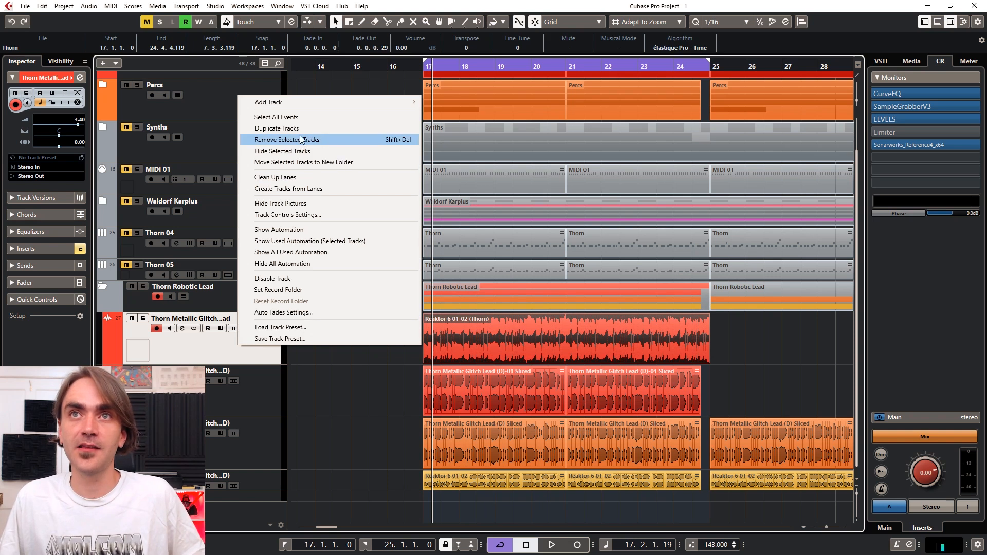
Duplicate the Thorn Metallic Glitch Lead track and trim the copied audio event to its first note, ending at 17.1.2.89
left_click(300, 129)
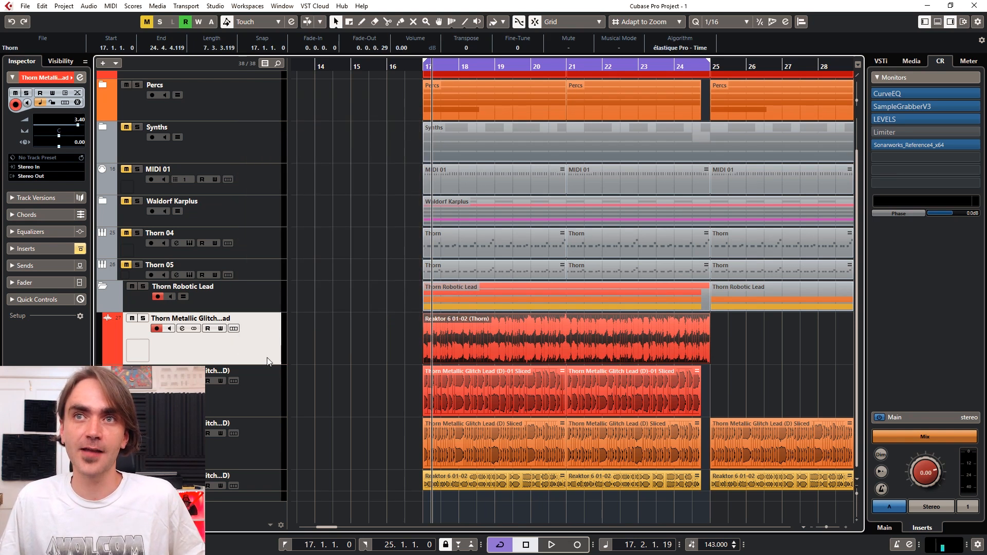
left_click(553, 406)
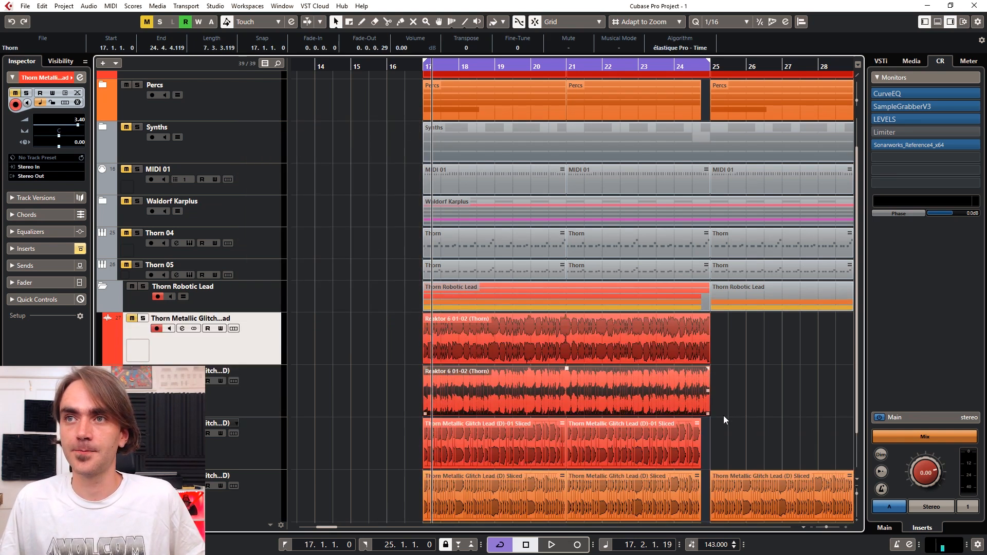
left_click_drag(708, 412, 443, 413)
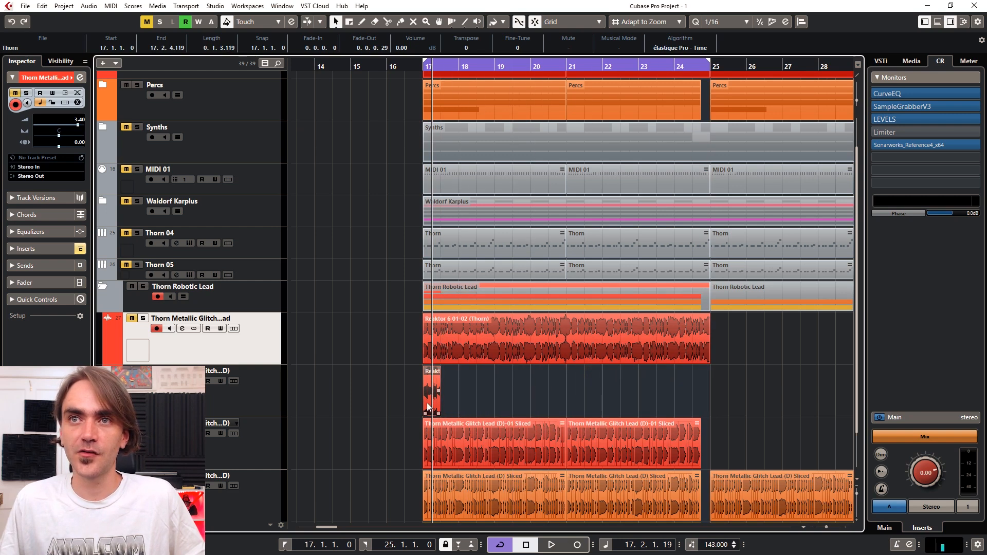
scroll(428, 404, "up", 10)
left_click_drag(549, 413, 401, 411)
scroll(401, 409, "up", 5)
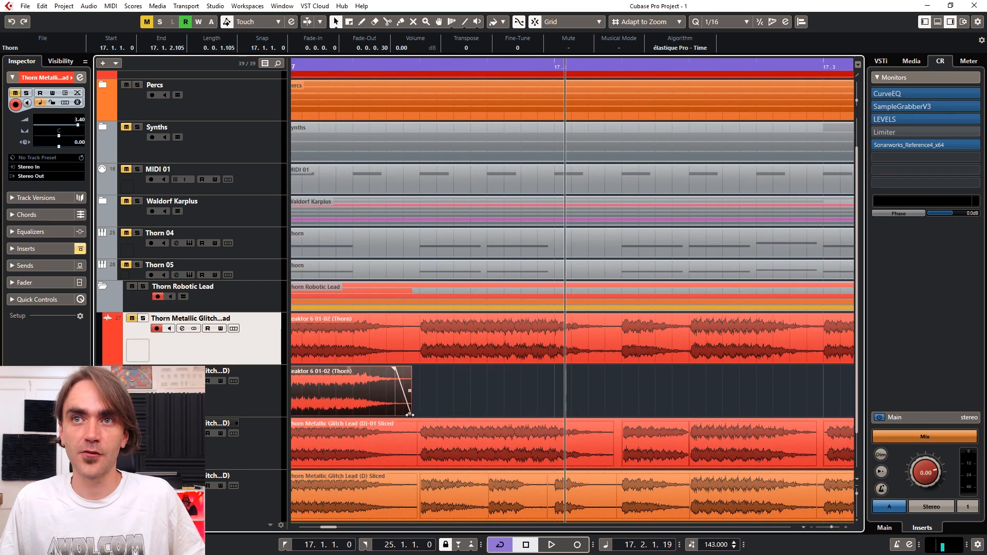
scroll(411, 412, "left", 2)
mouse_move(524, 413)
left_mouse_down()
mouse_move(538, 414)
mouse_move(517, 413)
left_mouse_up()
scroll(534, 412, "up", 3)
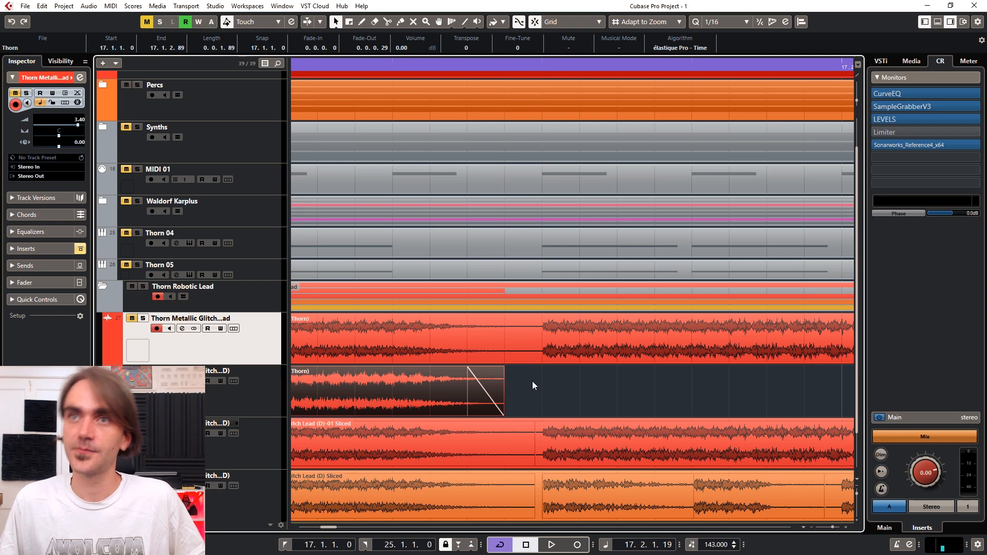
Bounce the trimmed audio event into its own file and create a sampler track from it
scroll(491, 393, "down", 3)
right_click(490, 393)
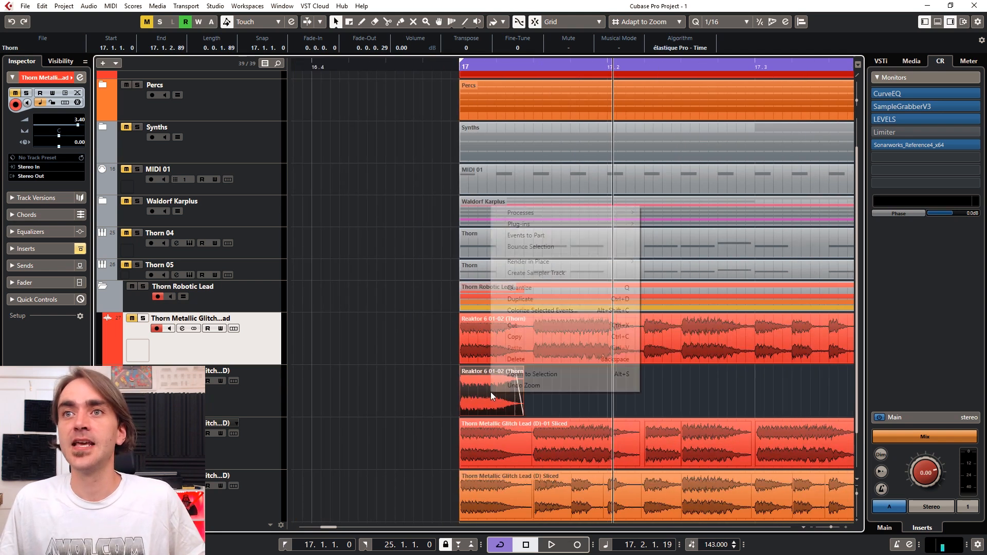
left_click(530, 247)
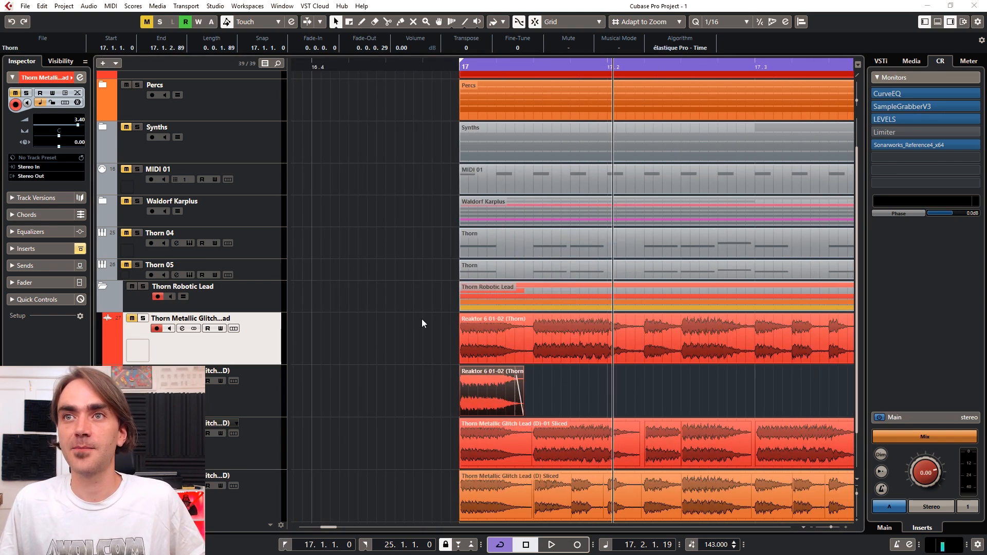
right_click(482, 397)
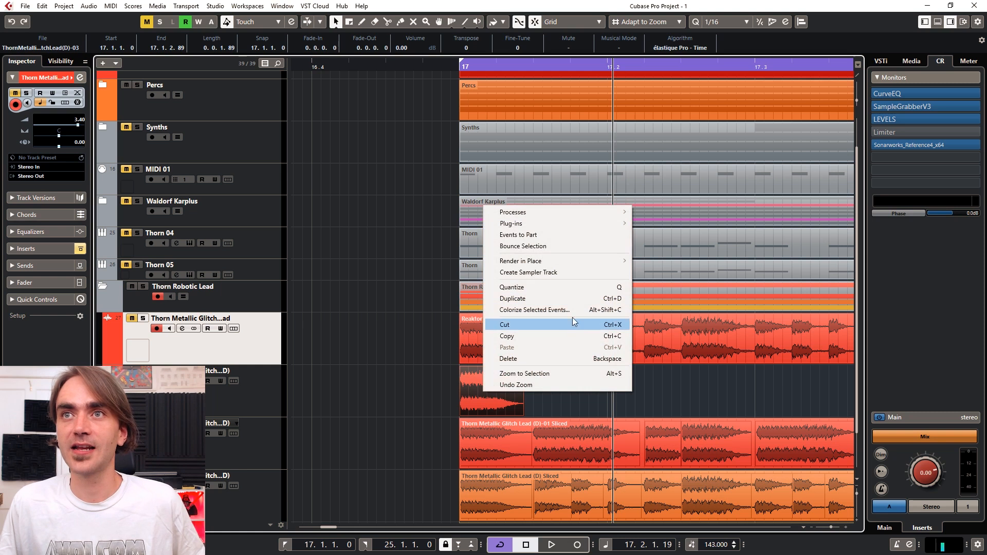
left_click(536, 272)
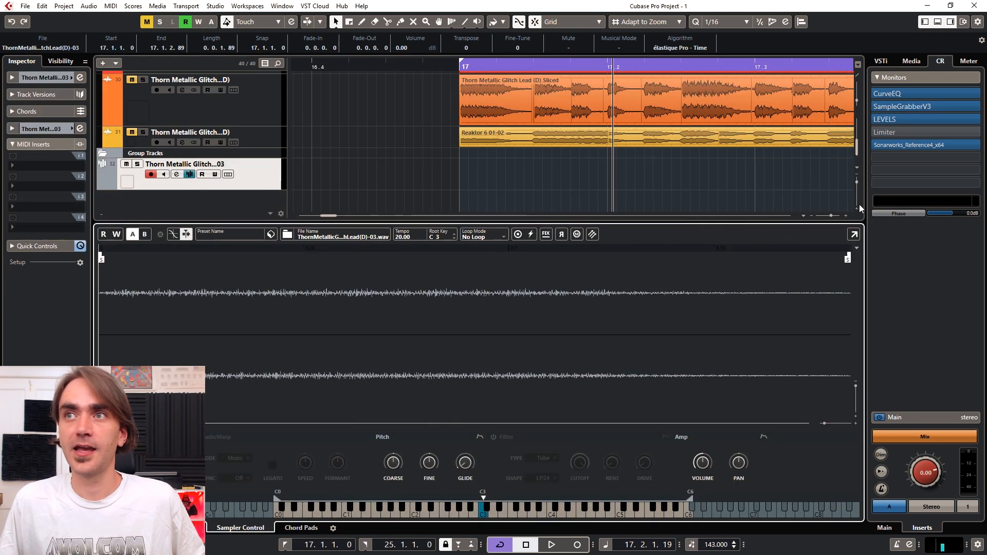
Open the sampler editor in a separate window, reposition it and enlarge it
left_click(853, 234)
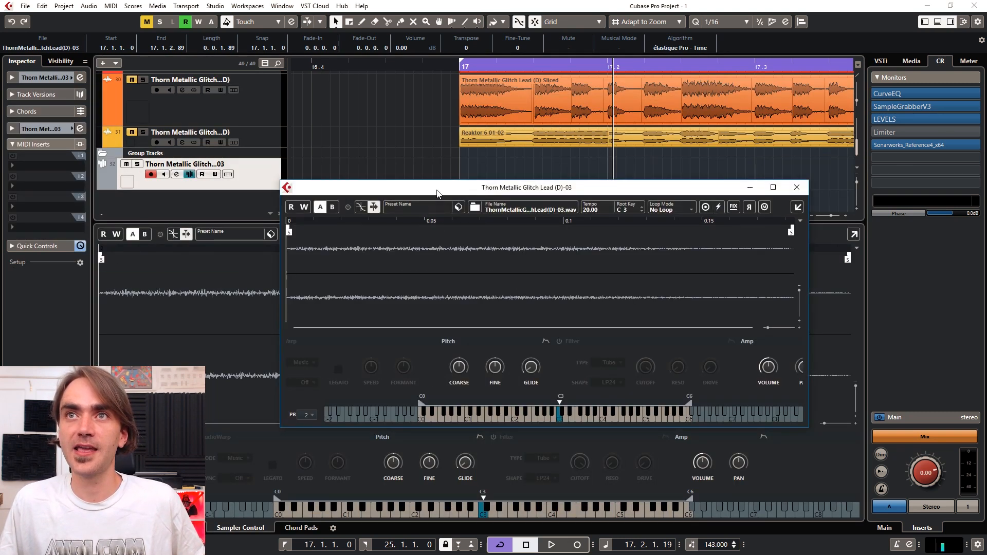
left_click_drag(437, 189, 416, 126)
left_click_drag(786, 363, 847, 497)
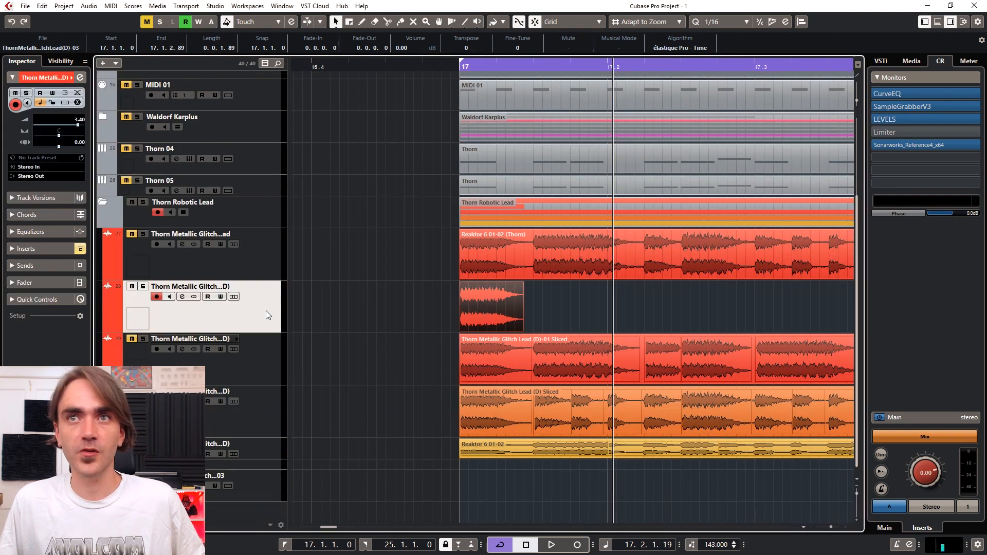
Mute the track with the trimmed audio event and select the new sampler track
left_click(133, 287)
left_click(255, 482)
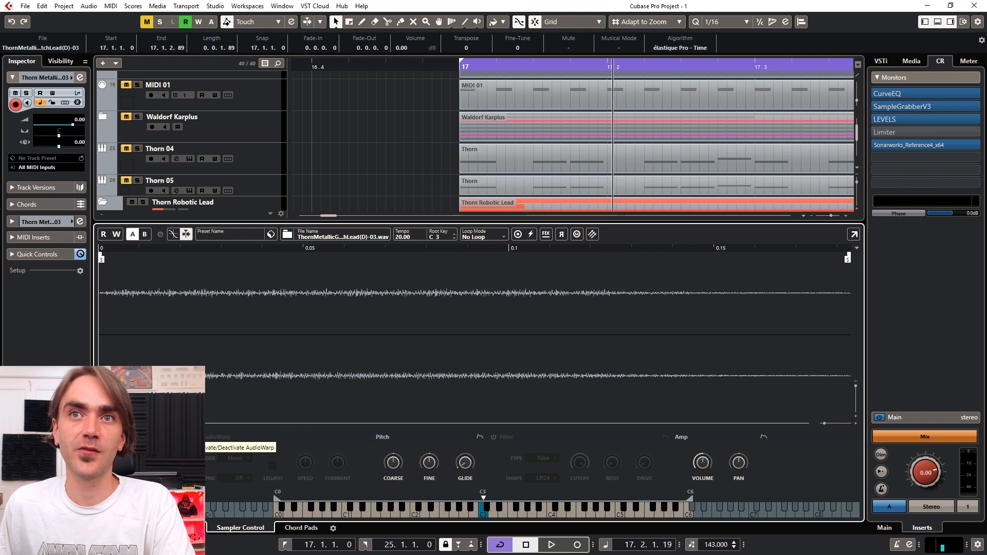
Activate AudioWarp and the filter for the sample in the sampler
left_click(194, 437)
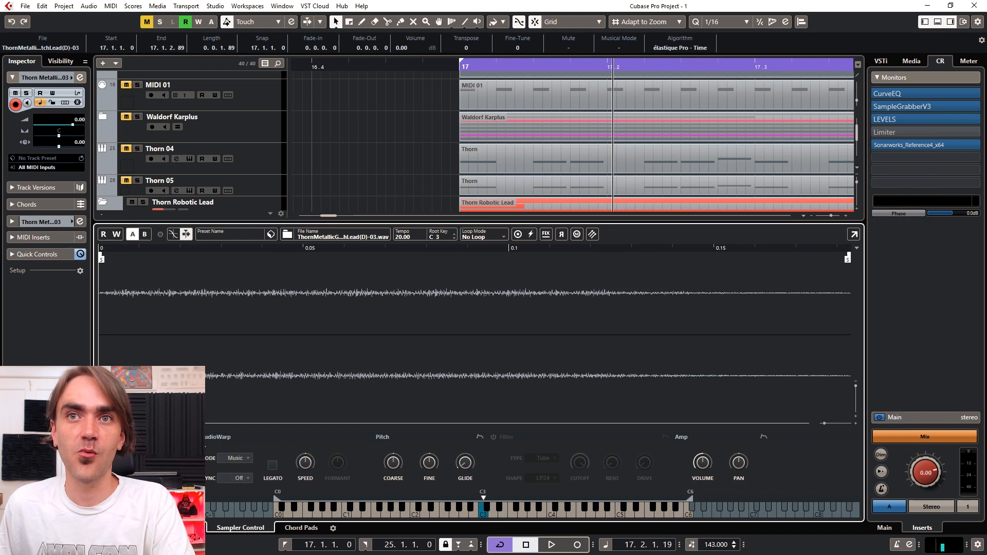
mouse_move(302, 464)
mouse_move(305, 462)
left_mouse_down()
mouse_move(304, 486)
mouse_move(305, 436)
mouse_move(303, 465)
left_mouse_up()
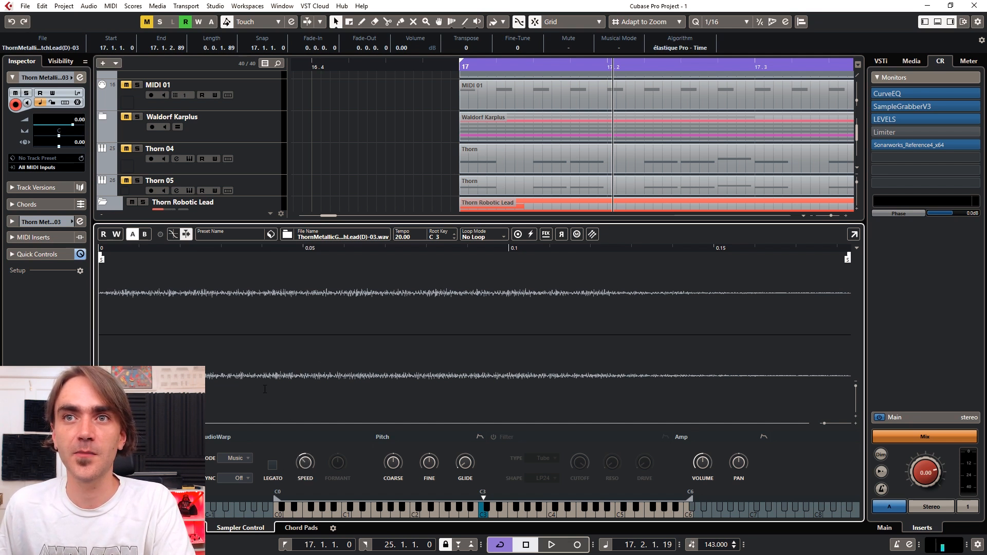
left_click(492, 436)
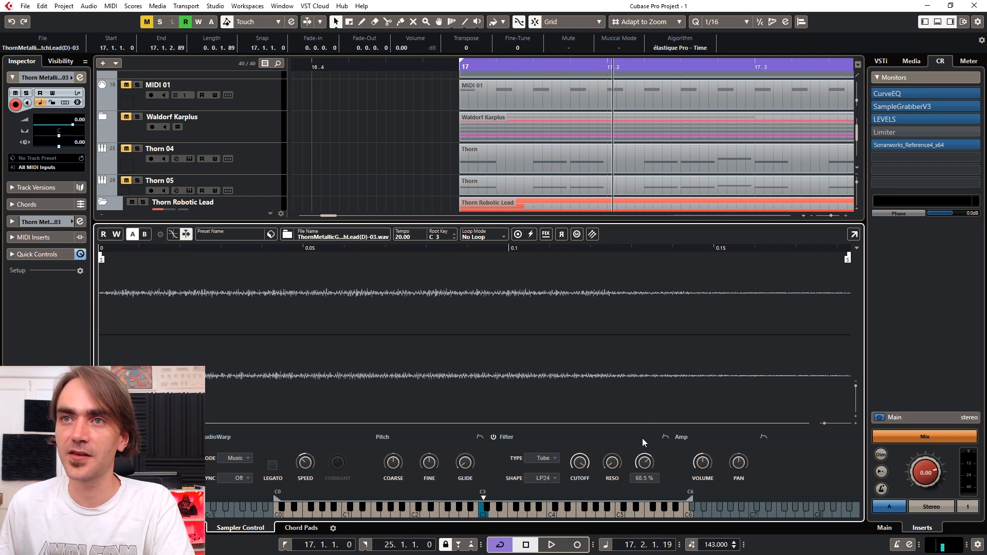
mouse_move(648, 465)
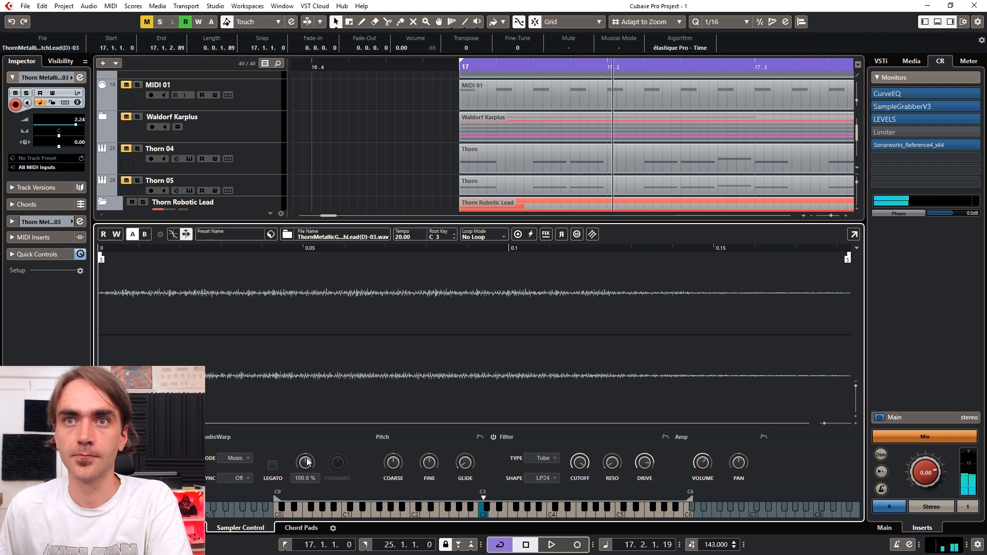
Try out different AudioWarp speeds above 100 % while playing the sample
left_click_drag(305, 458, 298, 344)
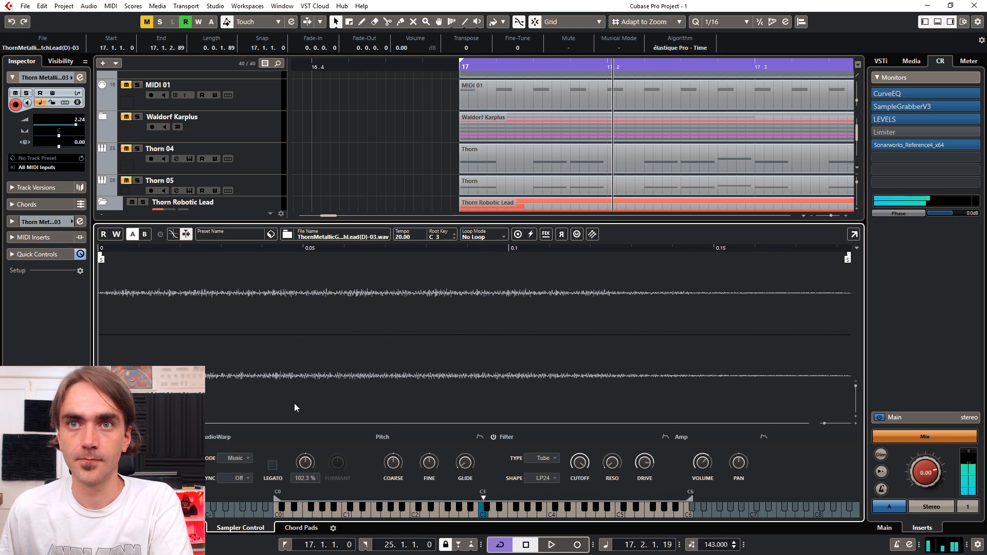
mouse_move(291, 442)
left_mouse_down()
mouse_move(292, 486)
mouse_move(297, 311)
mouse_move(297, 498)
mouse_move(306, 269)
mouse_move(312, 484)
mouse_move(310, 409)
mouse_move(311, 427)
left_mouse_up()
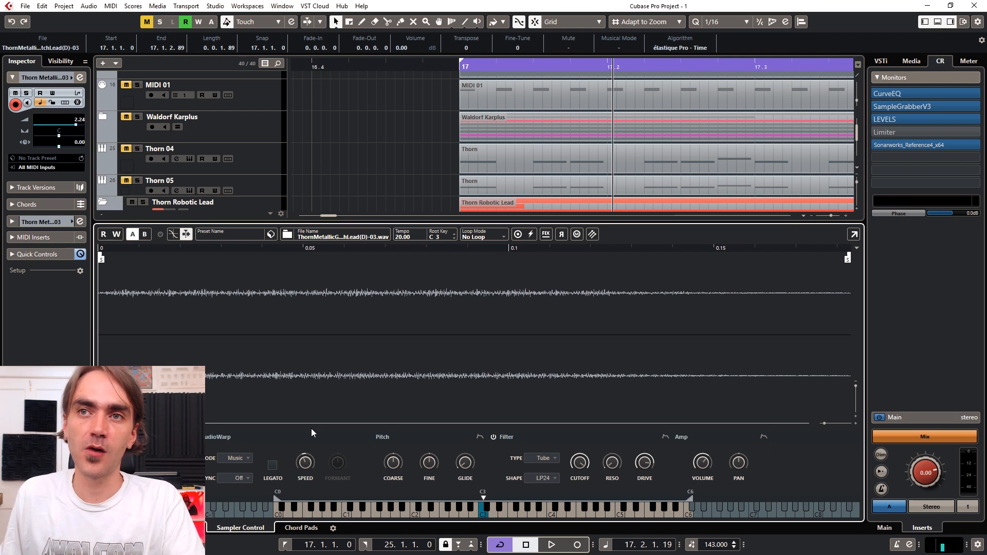
Set the sampler's root key to G#2 and lower the AudioWarp speed to 7.9 %, keeping the Music mode
left_click_drag(482, 497, 459, 497)
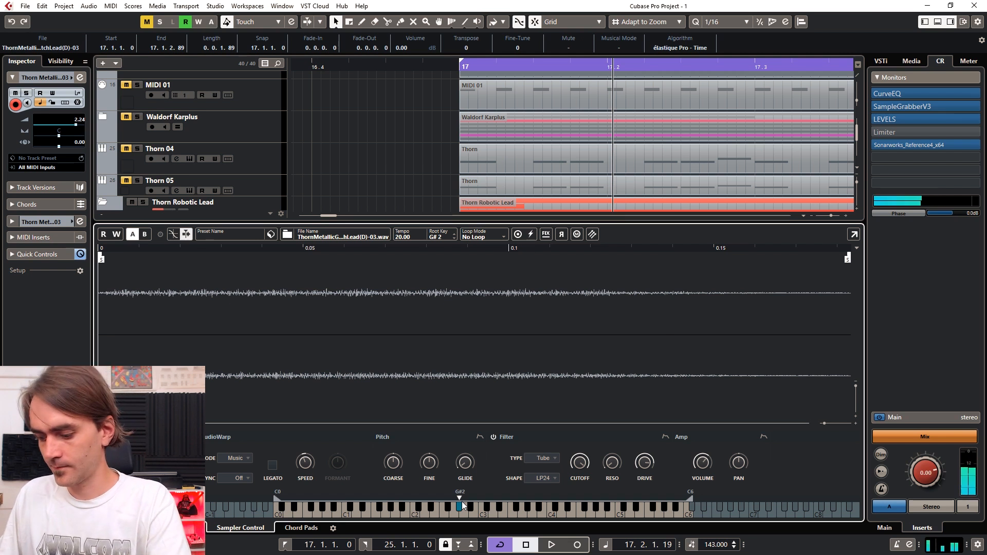
mouse_move(430, 467)
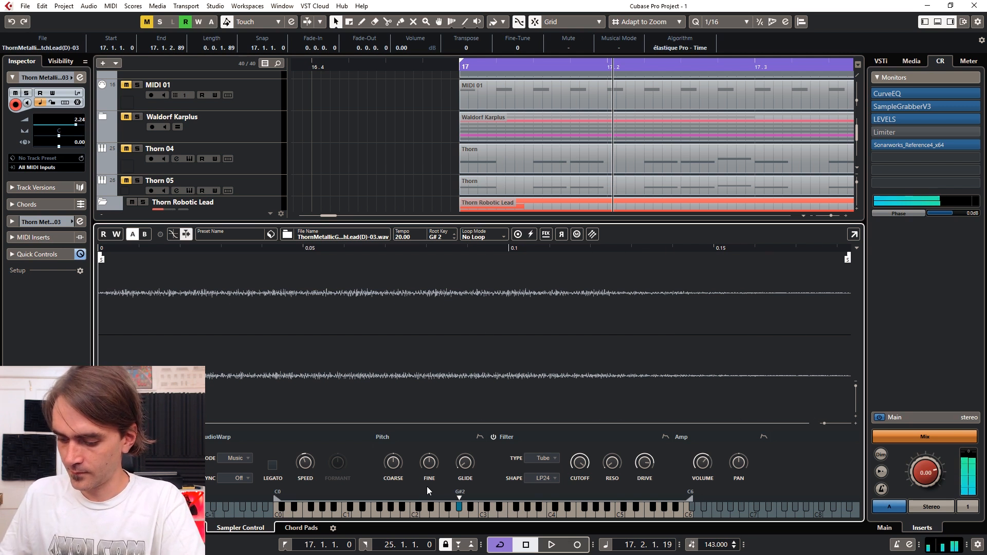
left_click_drag(300, 463, 304, 501)
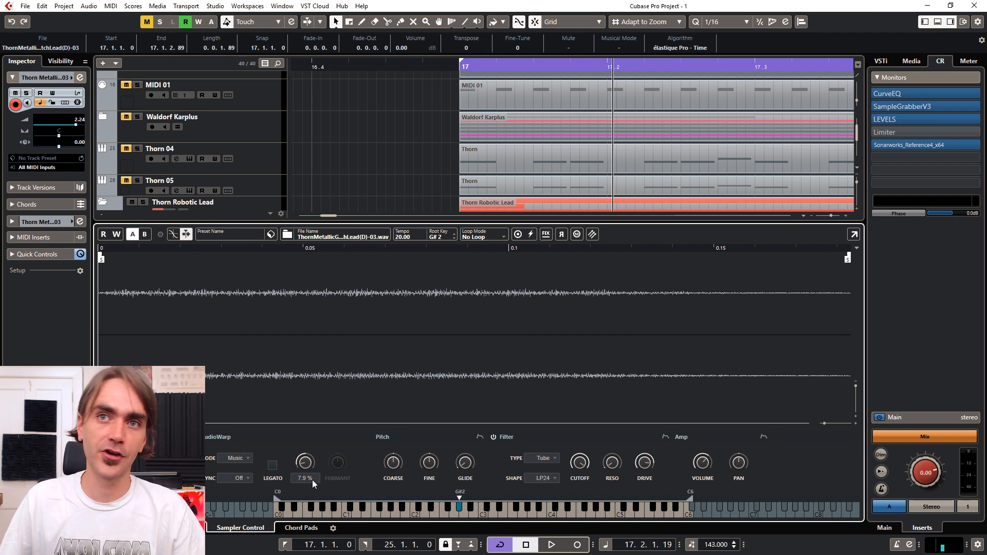
left_click(236, 458)
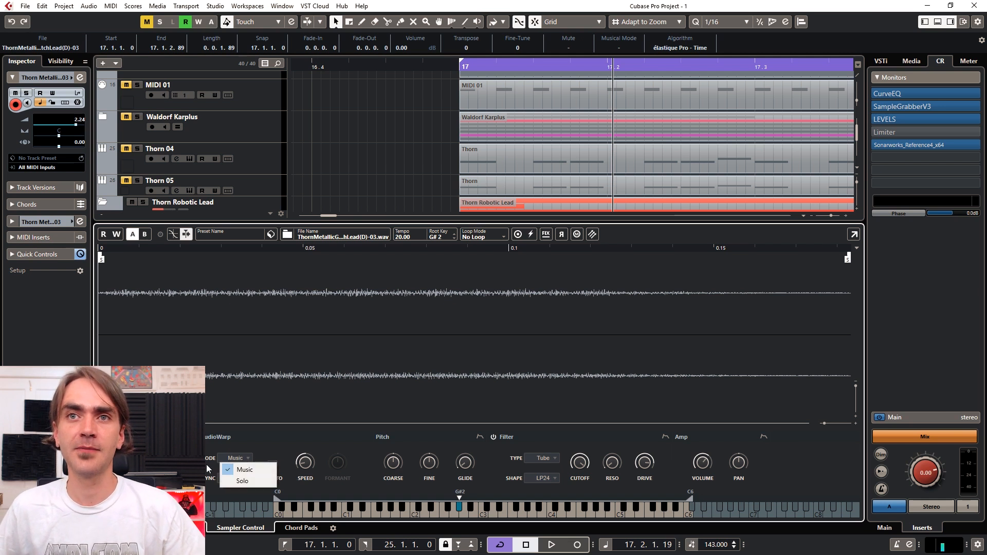
left_click(266, 446)
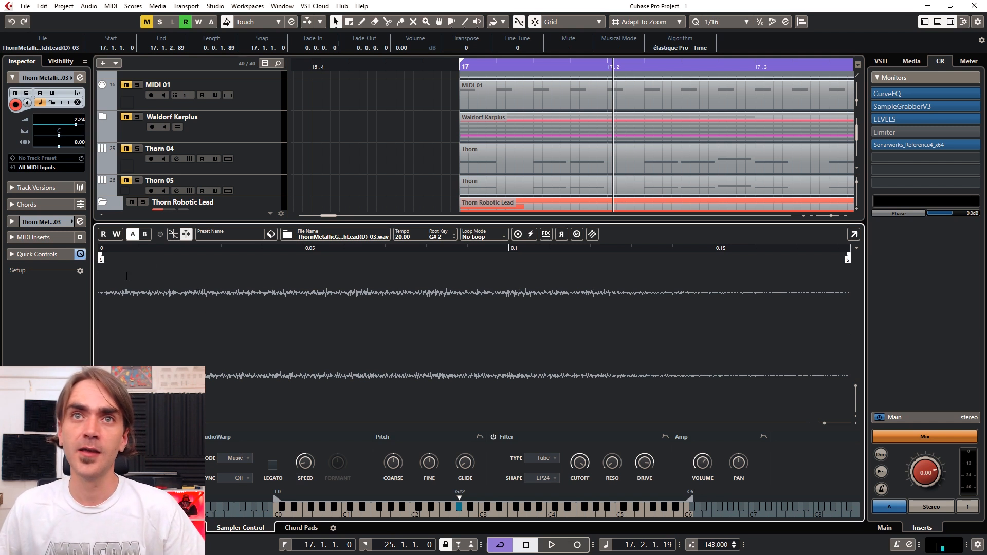
Move the sample start to about 0.04 s and adjust the AudioWarp speed while playing the sample
left_click_drag(101, 260, 256, 262)
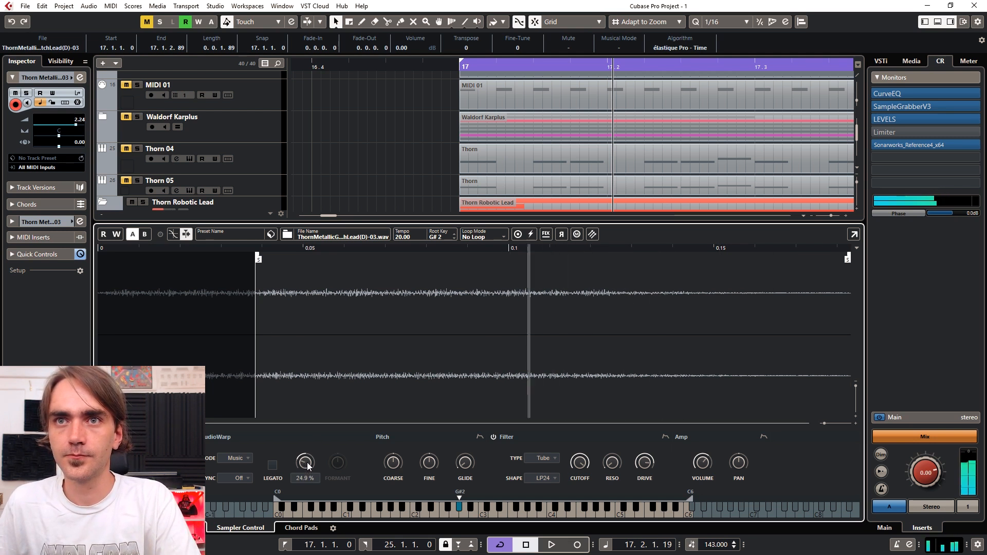
scroll(308, 466, "up", 2)
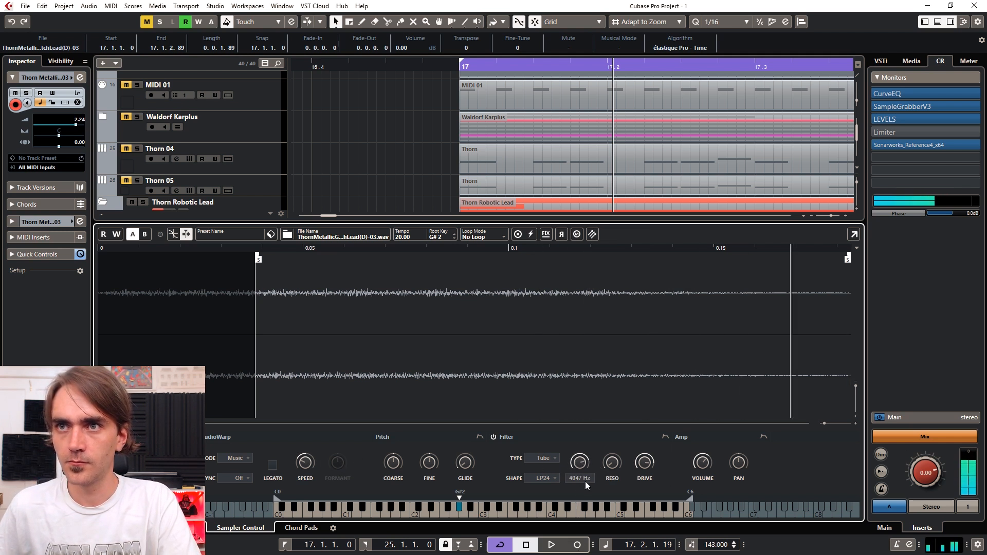
Sweep the filter cutoff and look through the available filter shapes, keeping LP24
left_click_drag(586, 521, 583, 502)
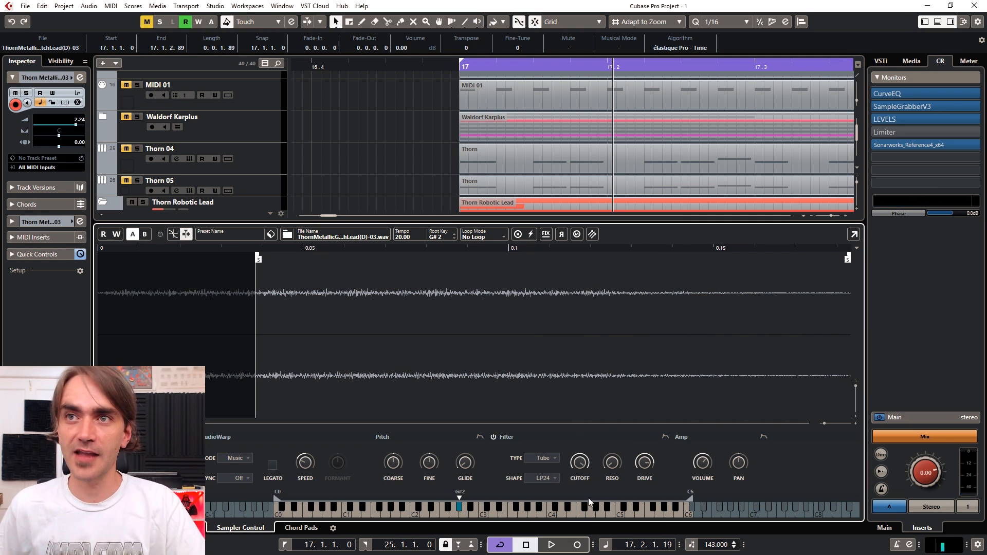
left_click(544, 480)
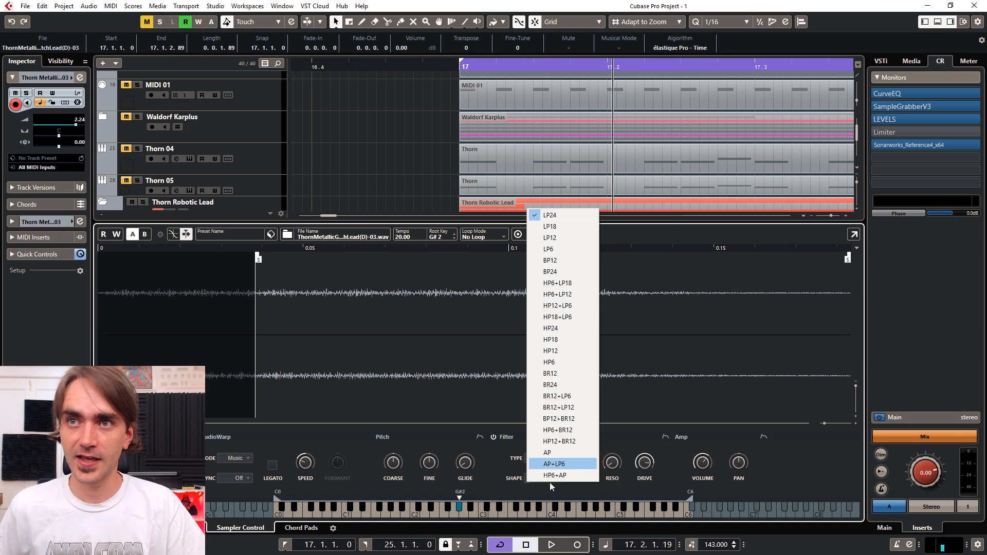
left_click(530, 460)
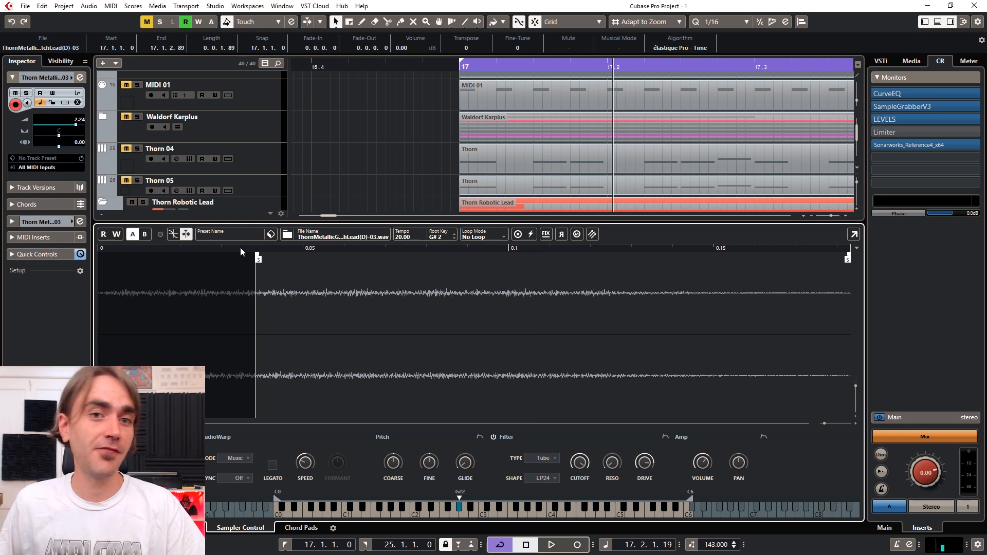
Hide the sampler editor and open the channel settings of the sampler track
key("ctrl+alt+e")
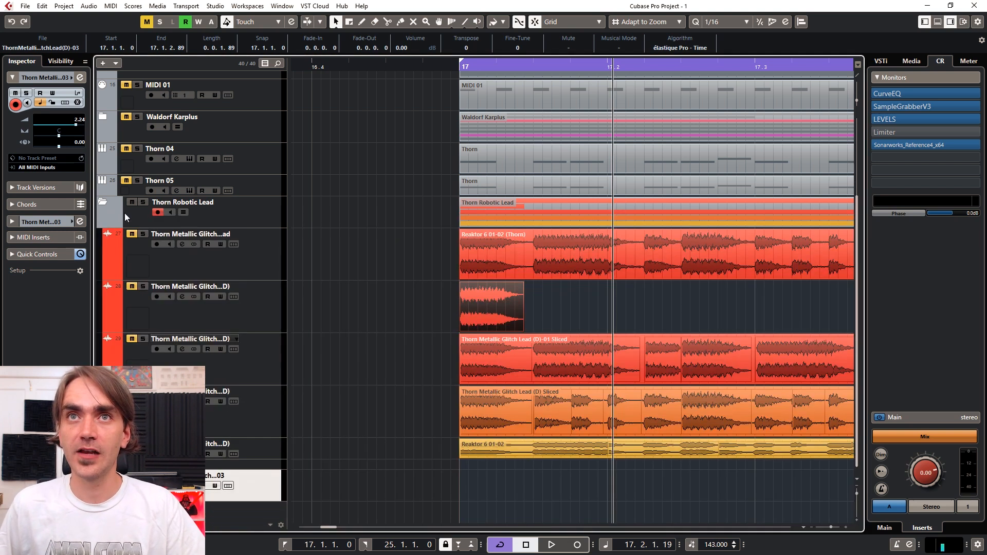
left_click(80, 77)
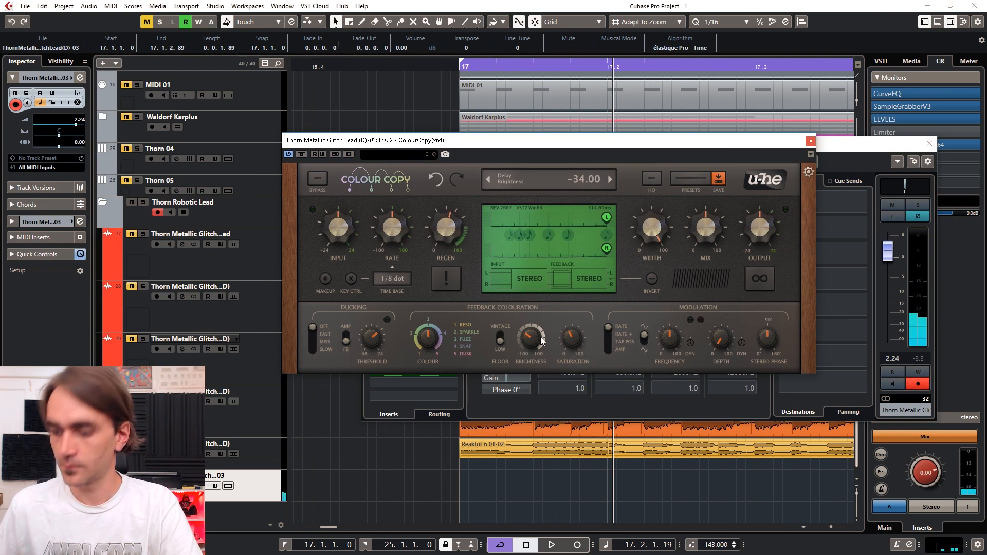
Set ColourCopy's right delay tap to 50 and try a 1/8 time base before returning to 1/8 dot
left_click(395, 280)
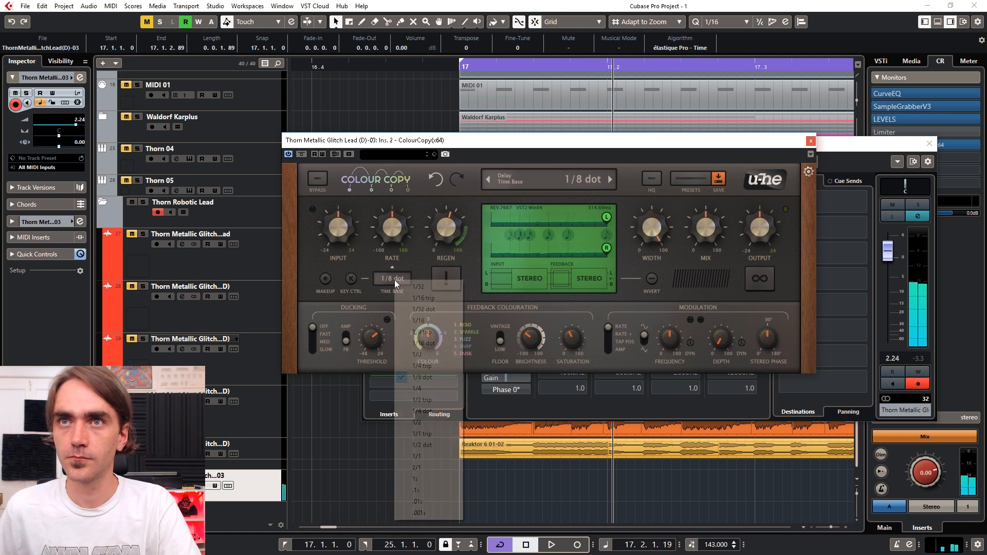
left_click(425, 356)
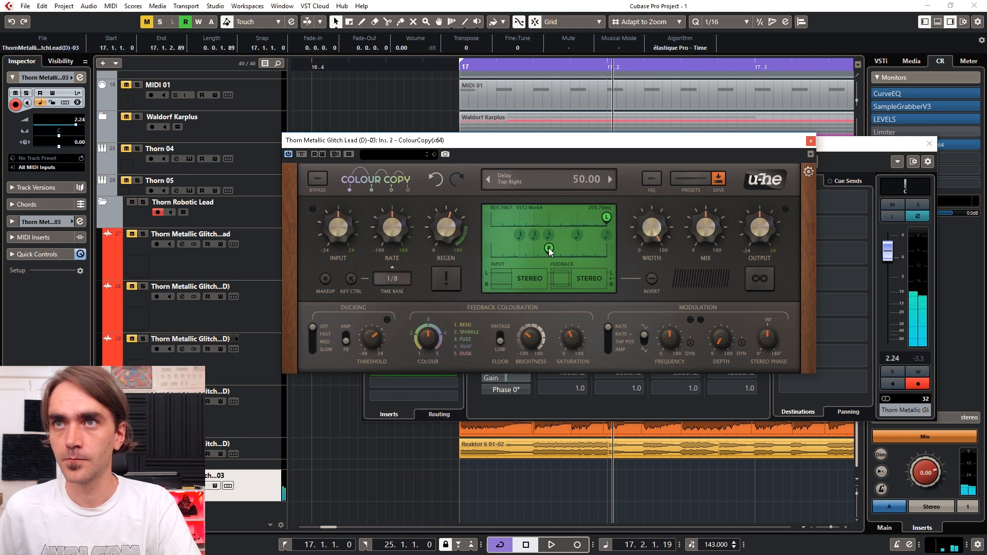
left_click(392, 279)
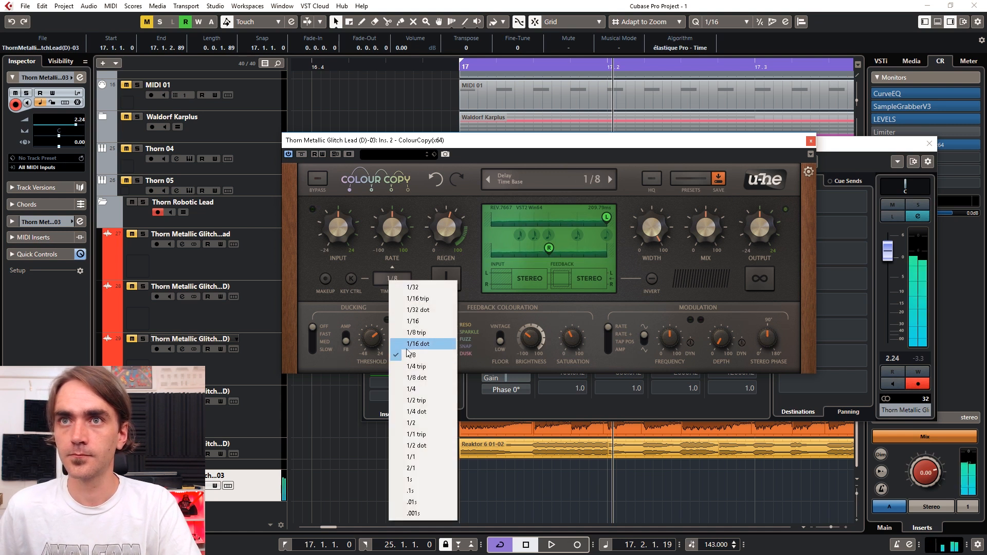
left_click(423, 374)
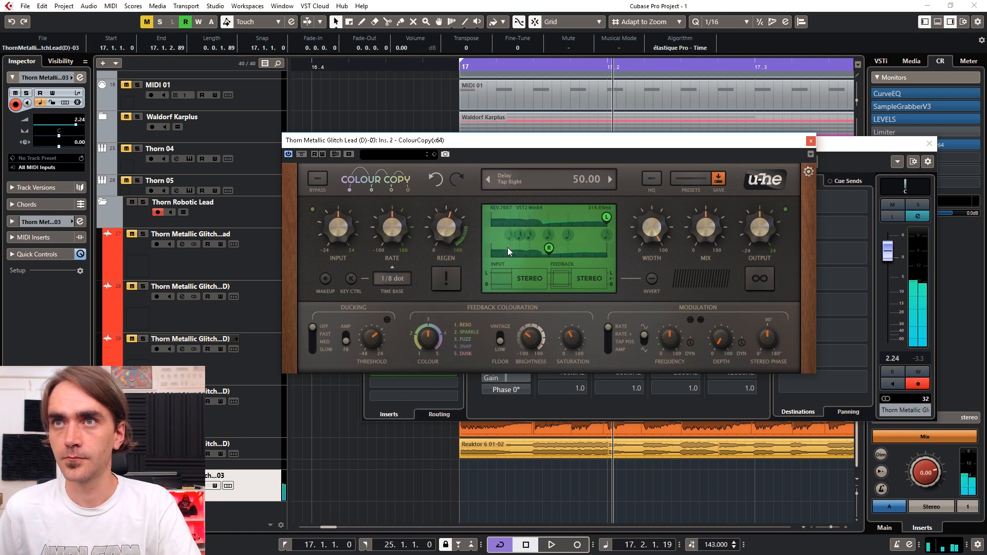
Change ColourCopy's delay time base to 1/4 dot and slightly lower the mix
left_click(394, 282)
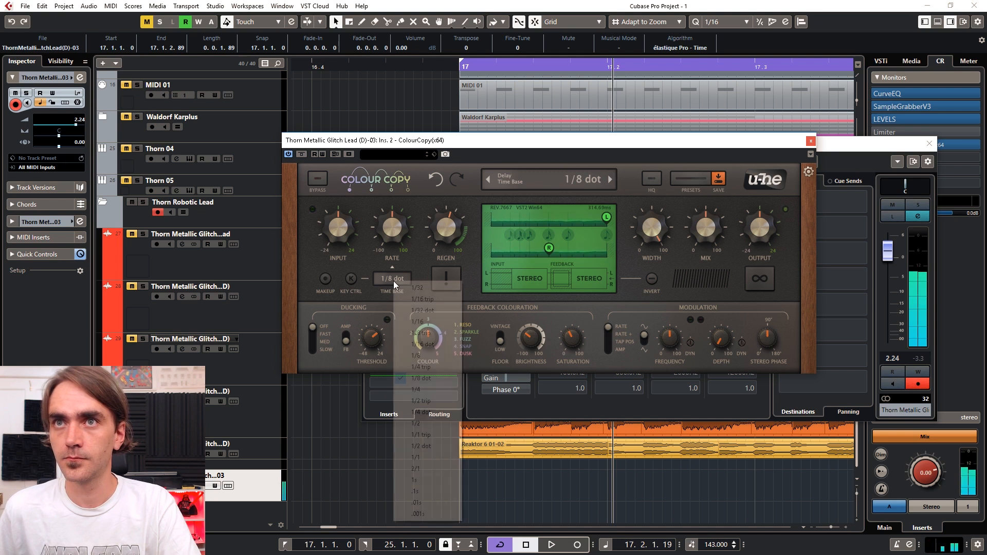
left_click(434, 411)
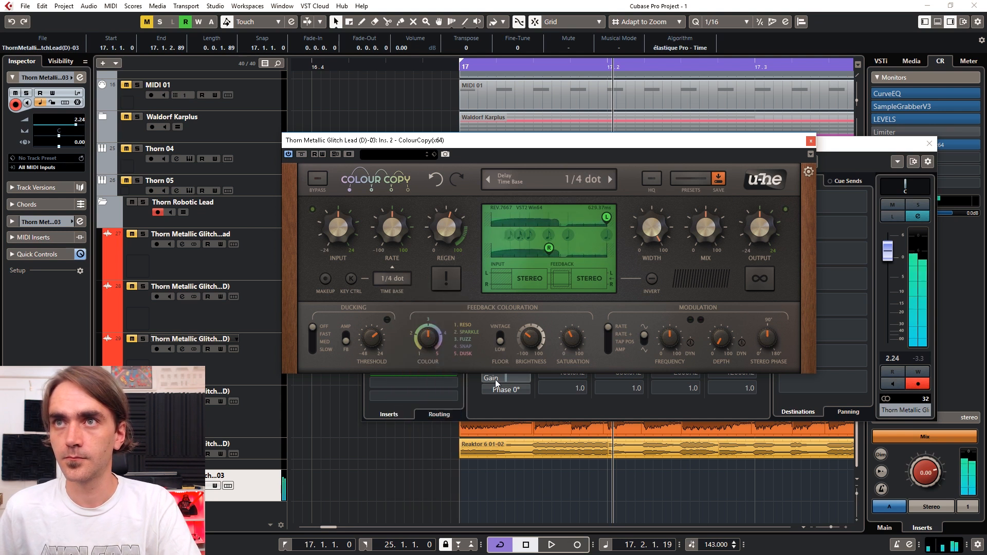
left_click_drag(705, 228, 702, 232)
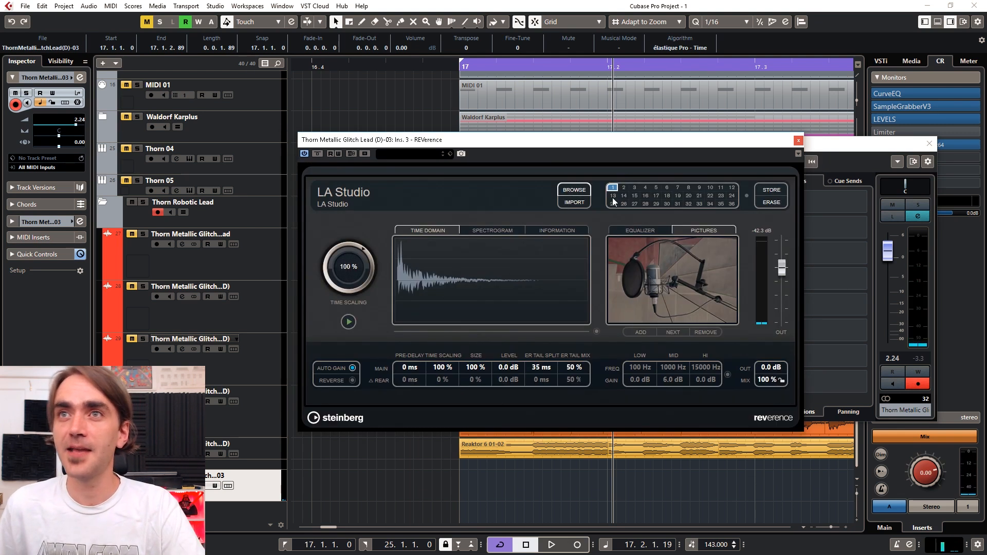
Import the 5 Ambiences 04 Large & Dark M-to-S impulse response into REVerence, set its mix to 47 %, and close the effect and channel windows
left_click(575, 205)
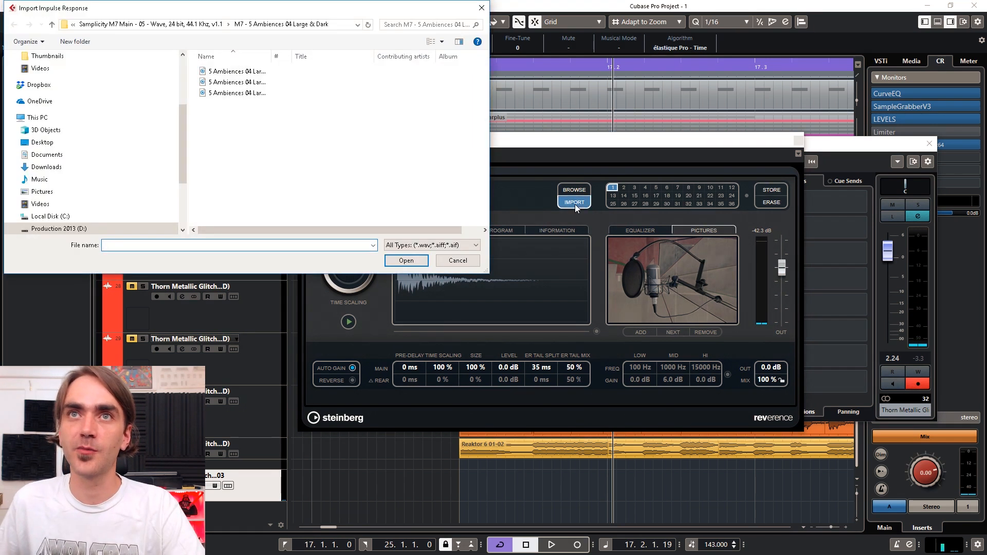
double_click(258, 72)
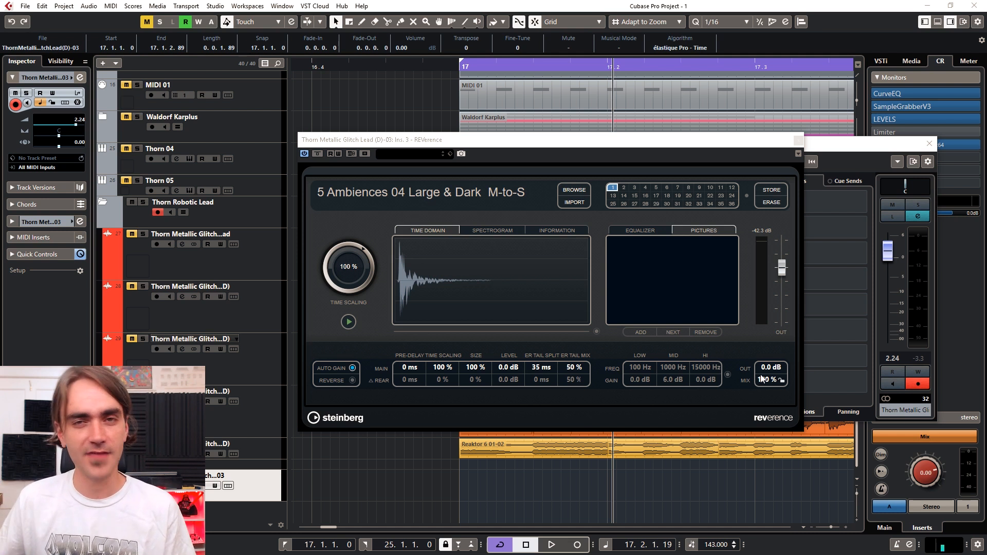
left_click_drag(767, 379, 760, 437)
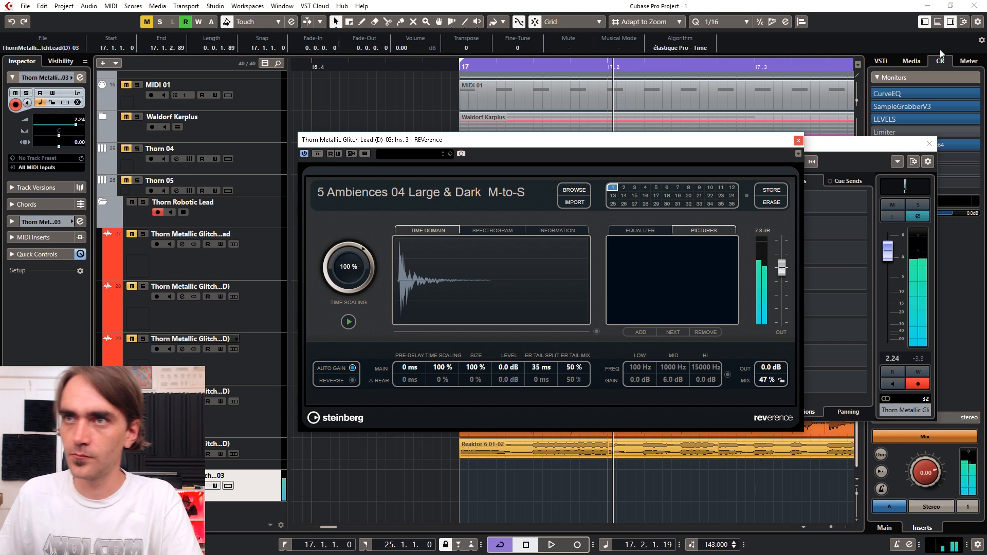
left_click(798, 140)
left_click(929, 144)
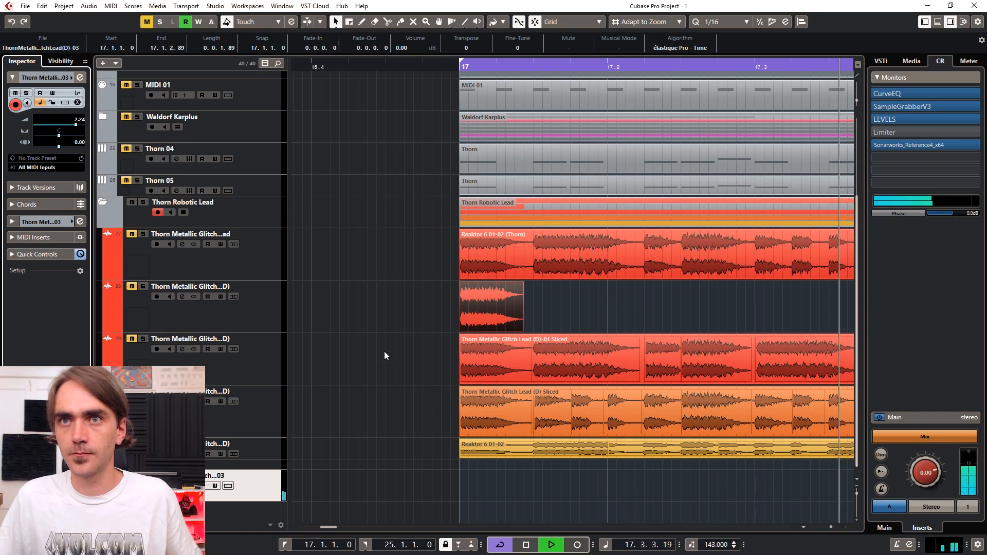
Record a note of the sampler instrument into a new MIDI part spanning bars 17 to 25
scroll(365, 348, "down", 3)
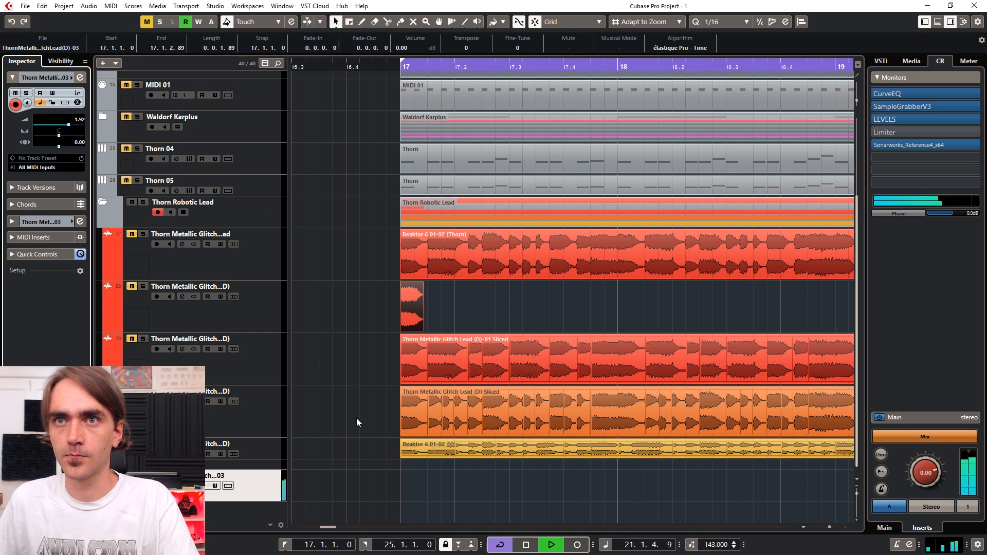
scroll(348, 457, "down", 6)
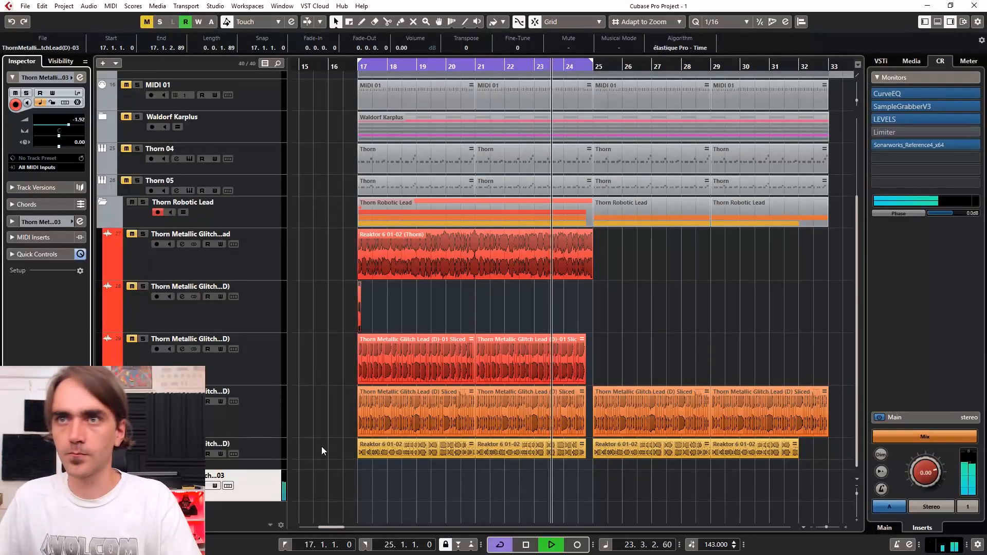
left_click(576, 544)
left_click(575, 544)
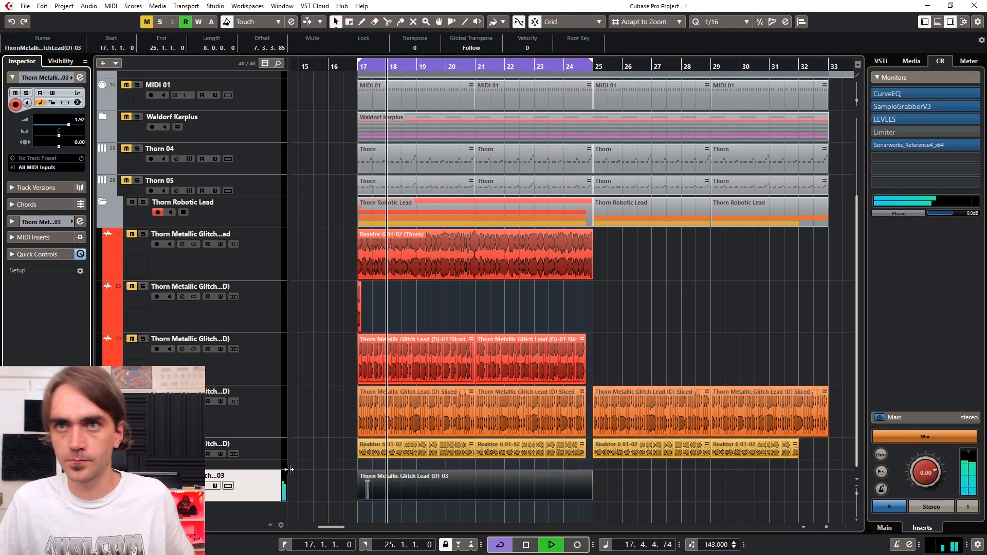
Move the recorded note to the very start of bar 17 in the key editor, and hide the editor
key("ctrl+e")
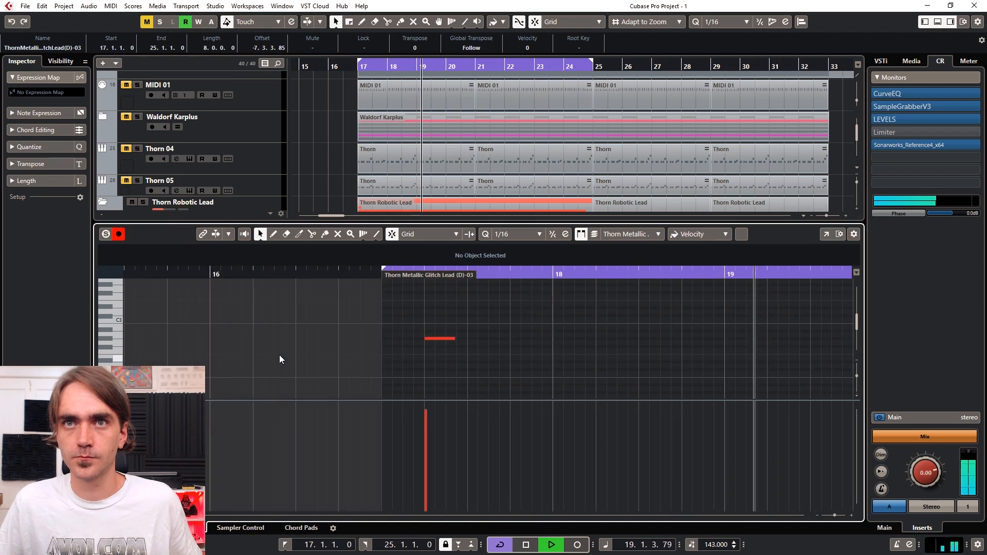
left_click(432, 339)
mouse_move(432, 340)
left_mouse_down()
mouse_move(393, 340)
mouse_move(424, 338)
left_mouse_up()
left_click(102, 527)
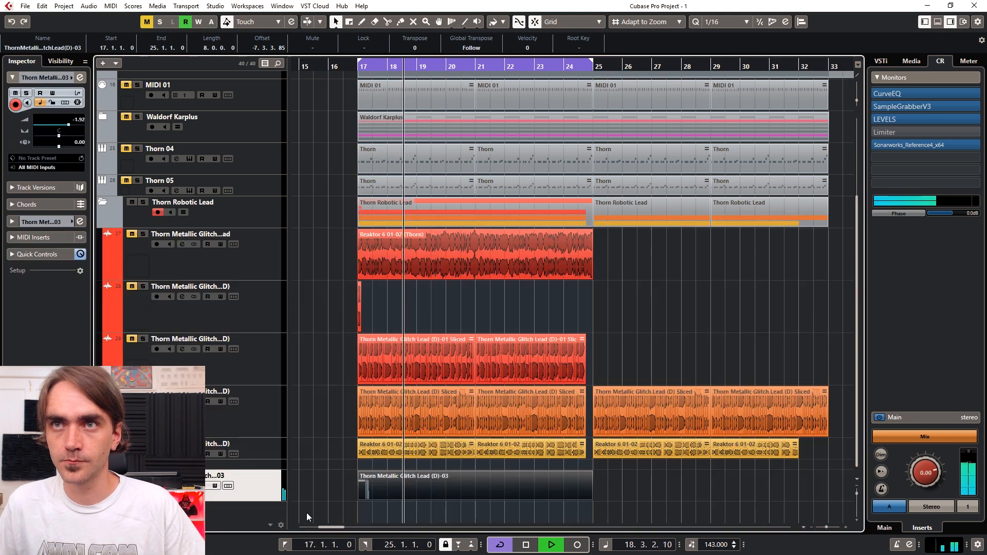
Shorten the recorded part to four bars, repeat it from bar 21, and restart playback from bar 17
left_click(569, 511)
mouse_move(590, 497)
left_mouse_down()
mouse_move(475, 495)
mouse_move(581, 493)
left_mouse_up()
left_click(629, 491)
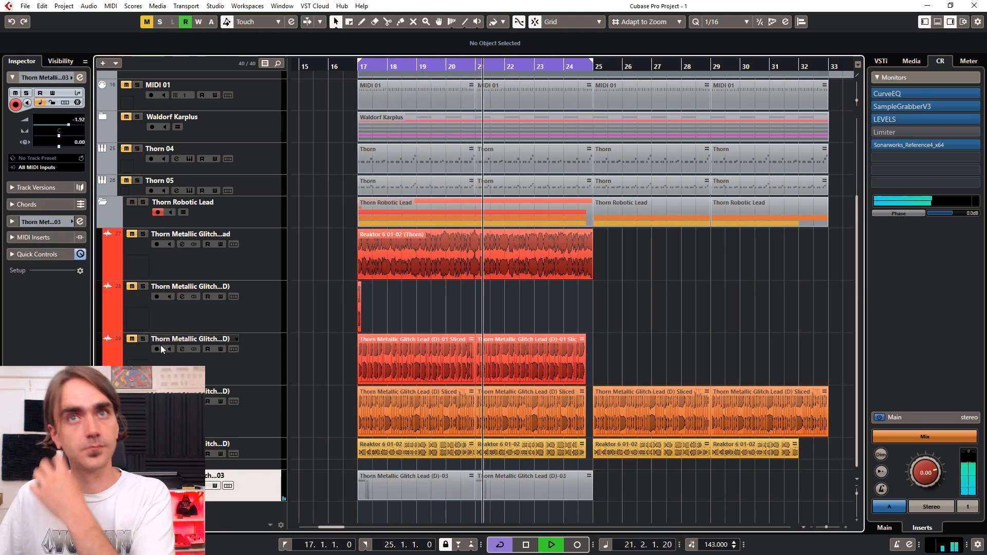
key("space")
key("space")
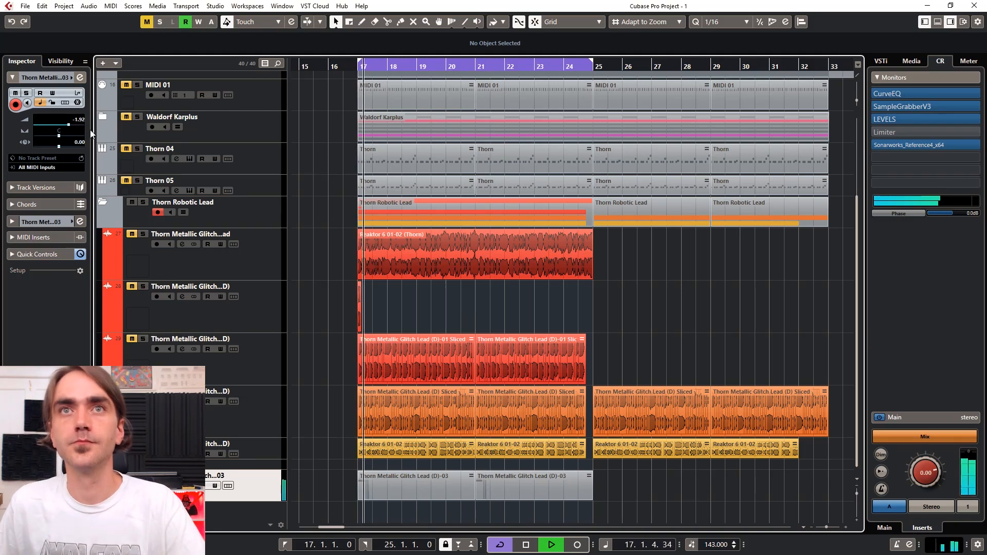
Raise the regeneration of the ColourCopy delay on the sampler track and close the plug-in
left_click(80, 77)
left_click(384, 209)
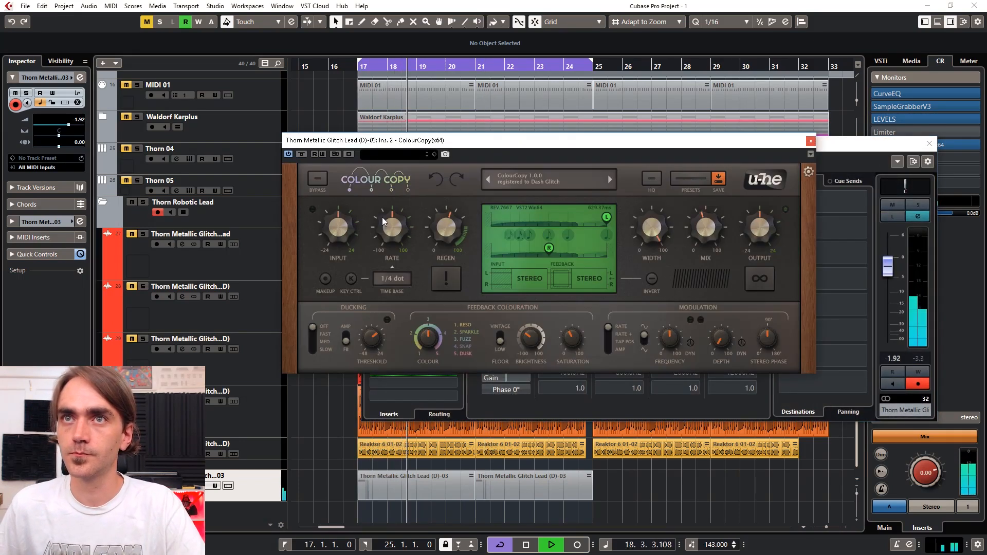
left_click_drag(449, 235, 451, 224)
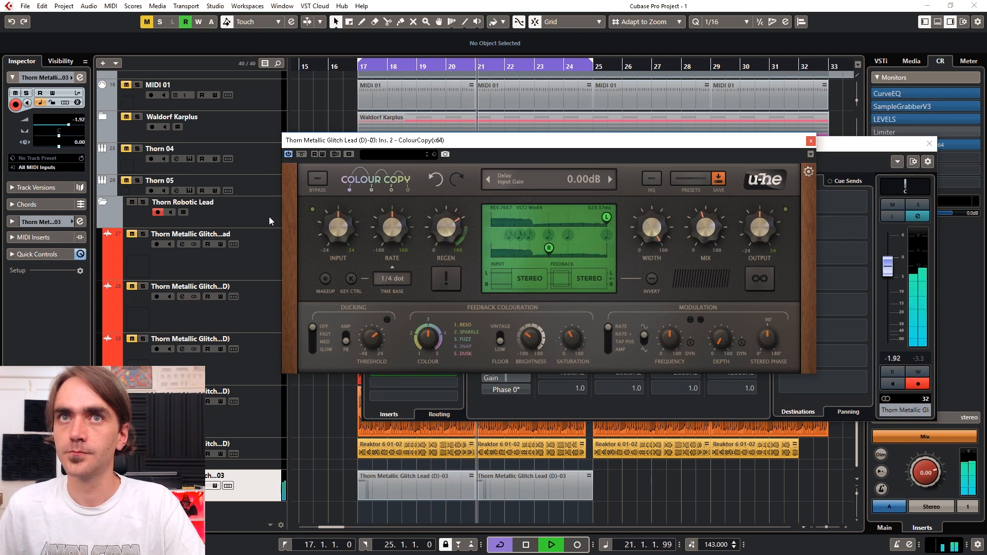
left_click(810, 141)
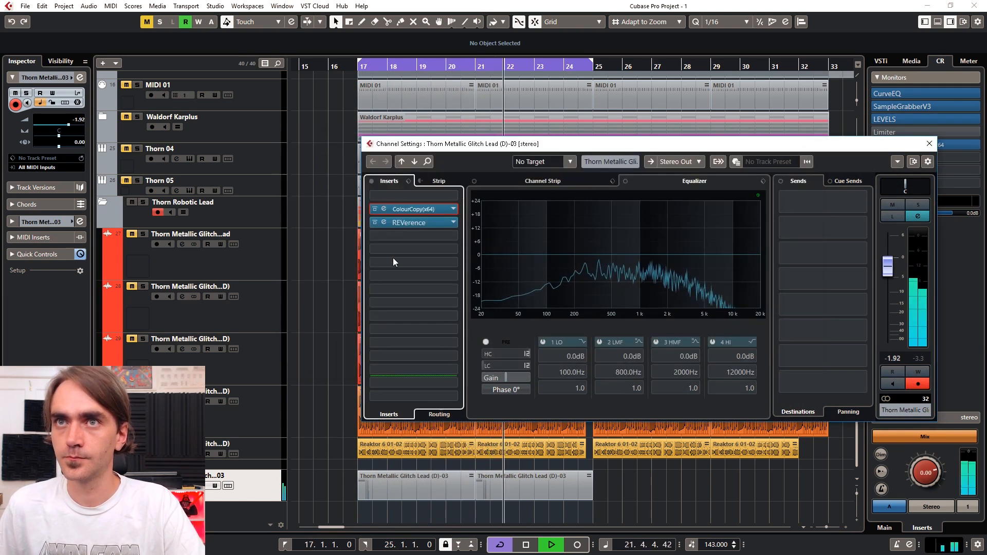
Set REVerence's time scaling to 115 % and its size to 114 %, and close the effect and channel windows
left_click(384, 221)
left_click_drag(443, 371, 447, 341)
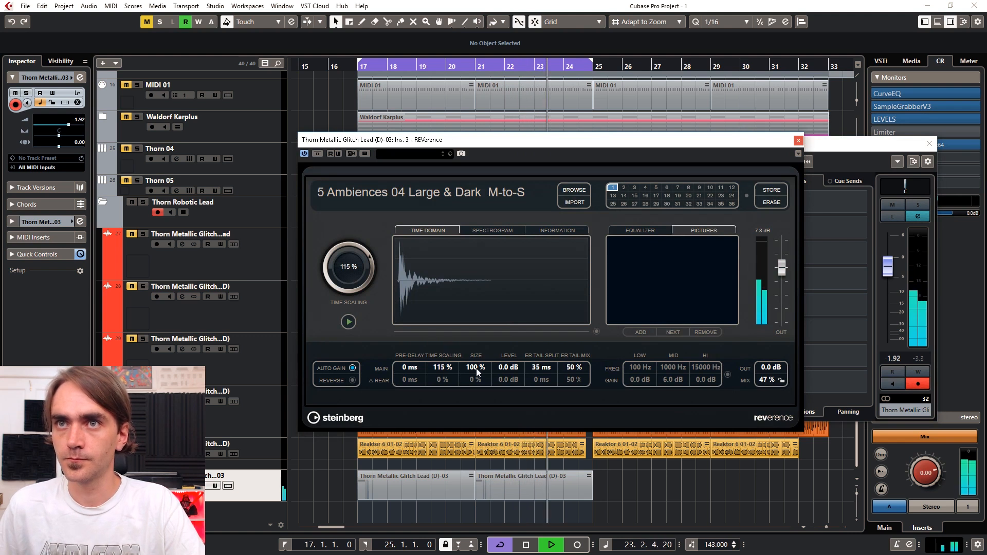
left_click_drag(481, 372, 478, 361)
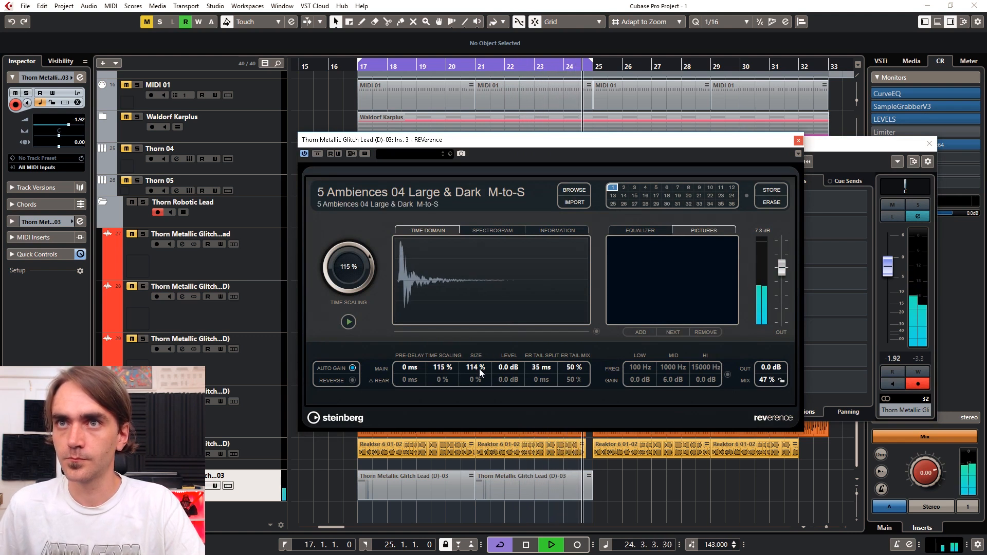
left_click(798, 140)
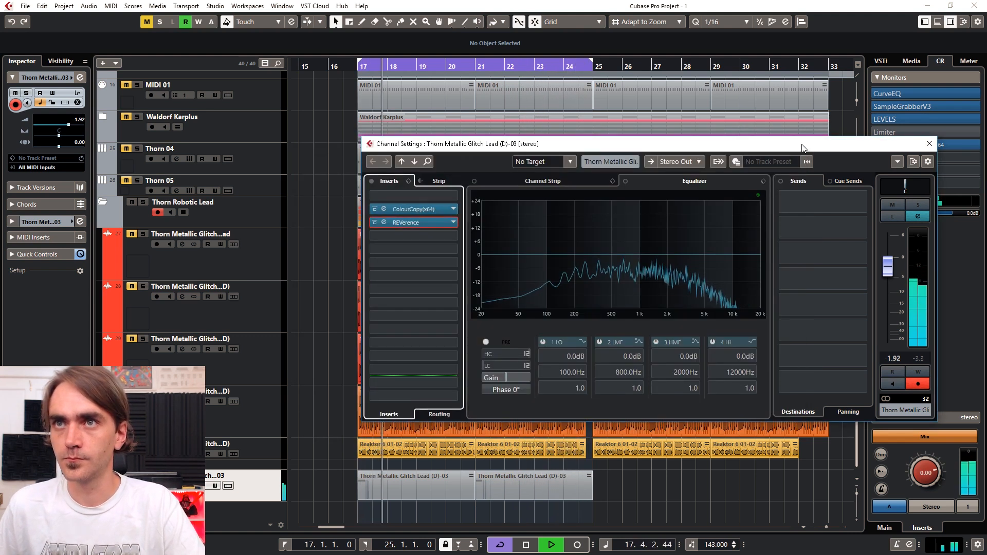
left_click(928, 145)
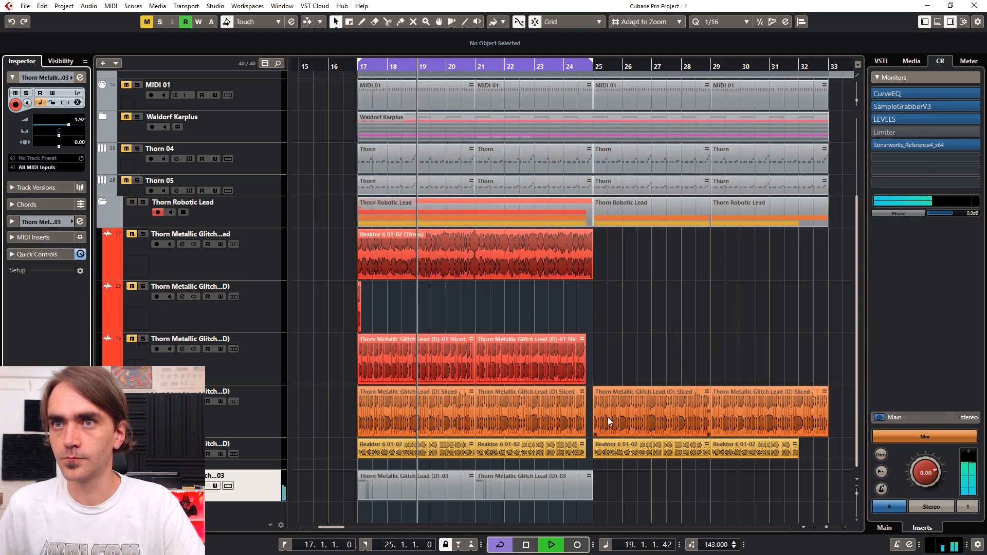
Open the first sampler part in the key editor and draw four 1/16 G#2 notes on beat 20.4
double_click(460, 486)
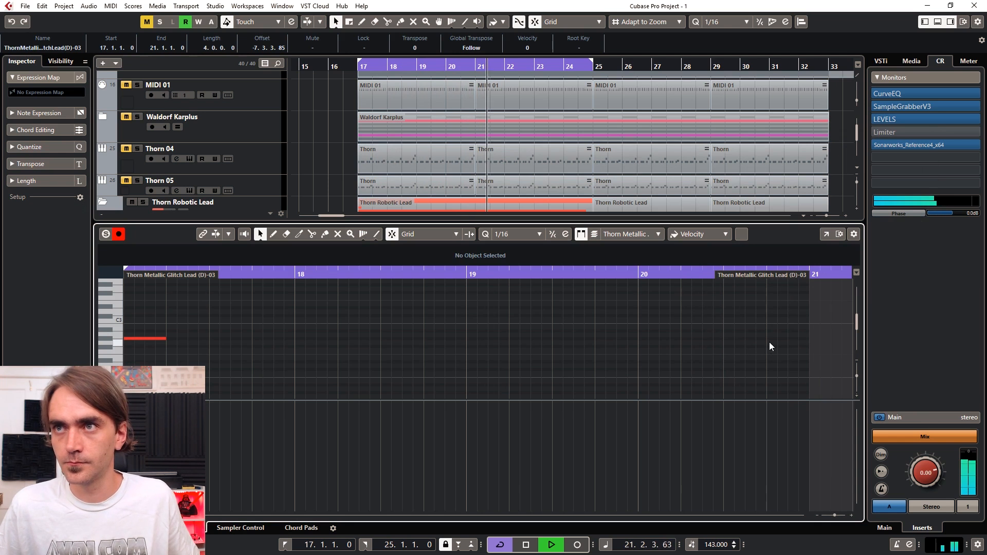
mouse_move(769, 339)
left_mouse_down()
mouse_move(810, 339)
mouse_move(751, 358)
left_mouse_up()
scroll(817, 343, "up", 3)
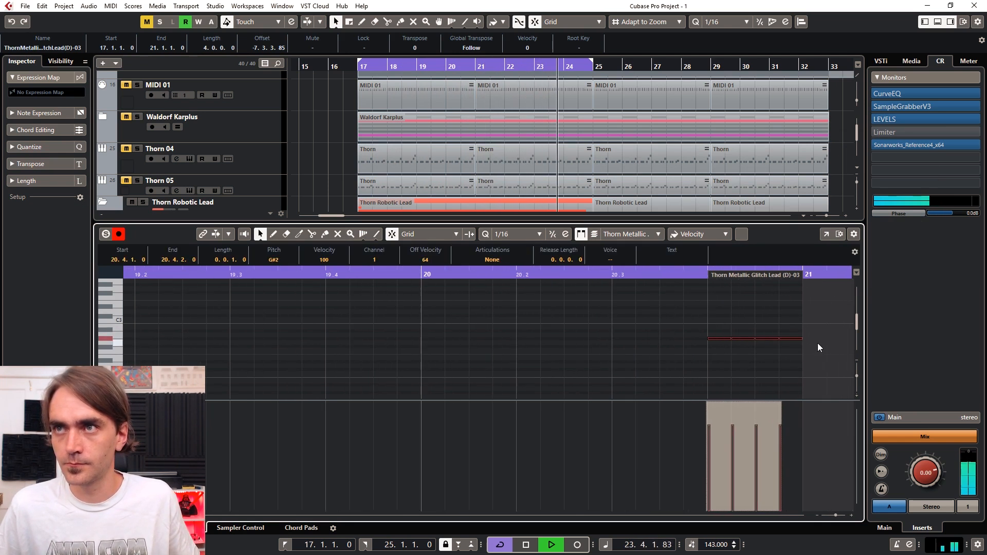
Shorten the four G#2 notes at the end of bar 20 to a length of 0.0.0.17
left_click_drag(800, 339, 702, 369)
left_click(800, 373)
scroll(721, 345, "up", 3)
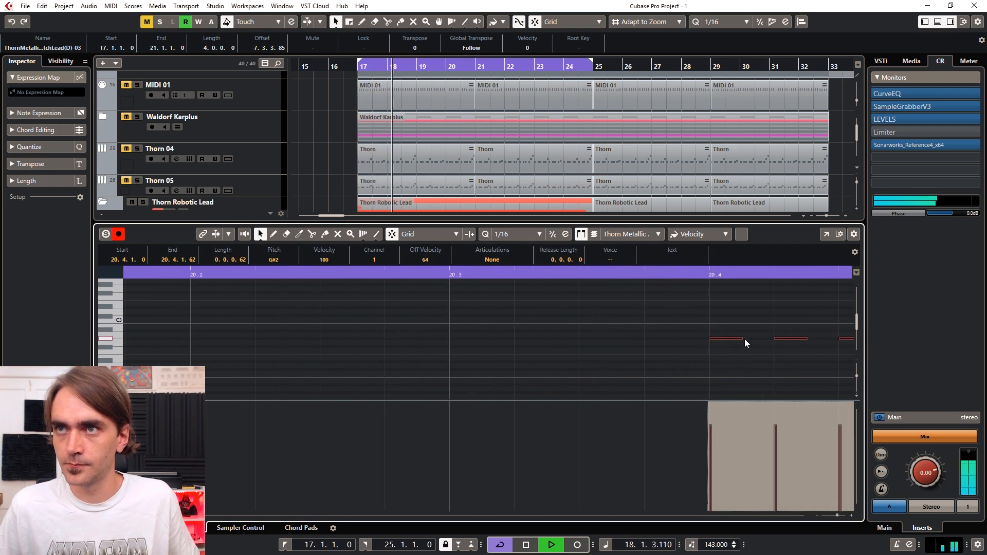
left_click_drag(742, 339, 718, 343)
scroll(714, 356, "right", 3)
scroll(709, 361, "down", 1)
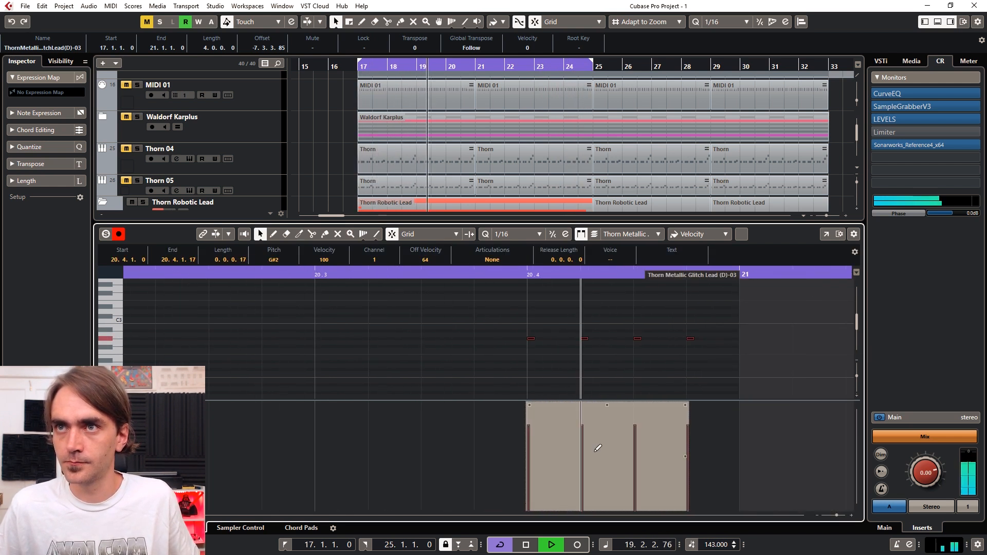
Lower the velocity of the four short notes to 75, trim their length to 0.0.0.13, and hide the key editor
left_click_drag(607, 405, 607, 427)
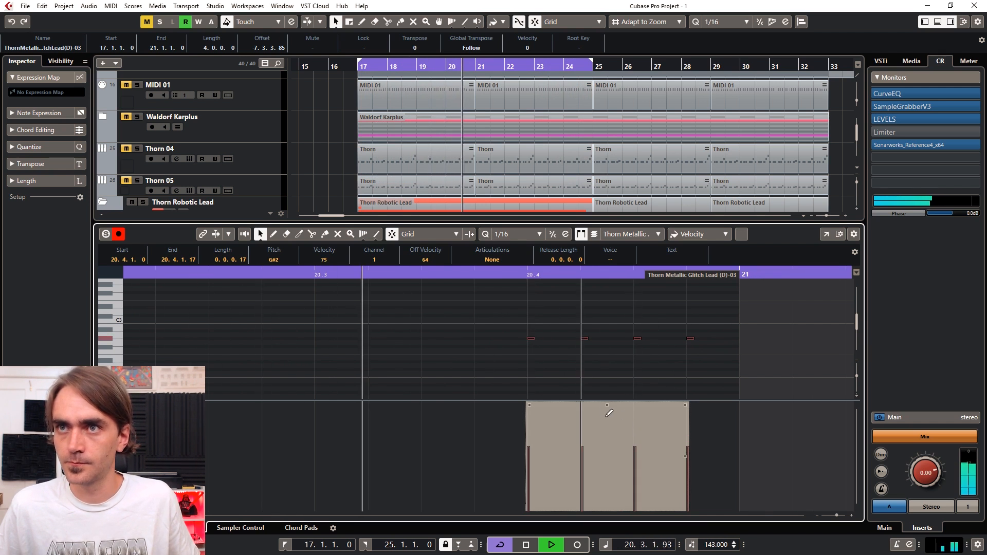
left_click_drag(477, 305, 691, 341)
left_click(617, 421)
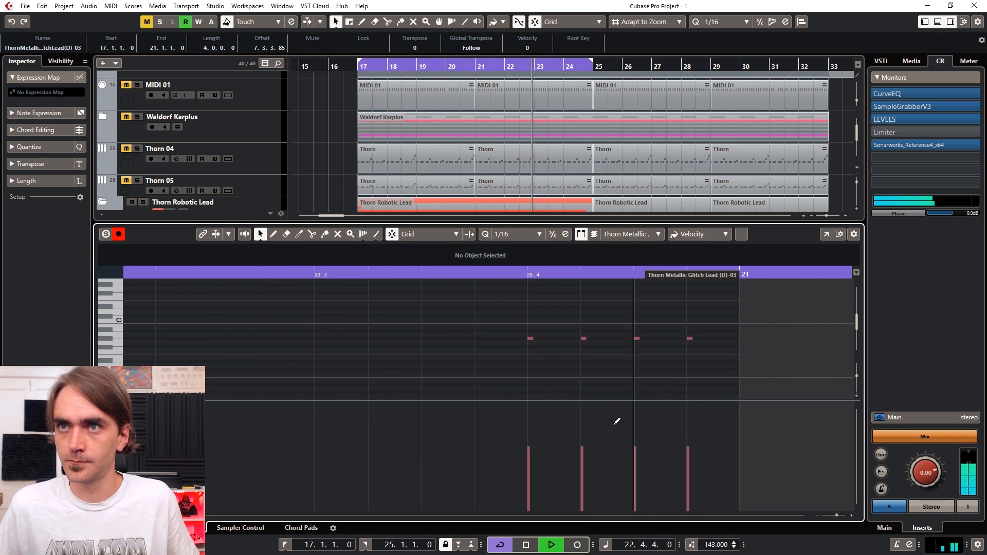
left_click_drag(502, 319, 745, 355)
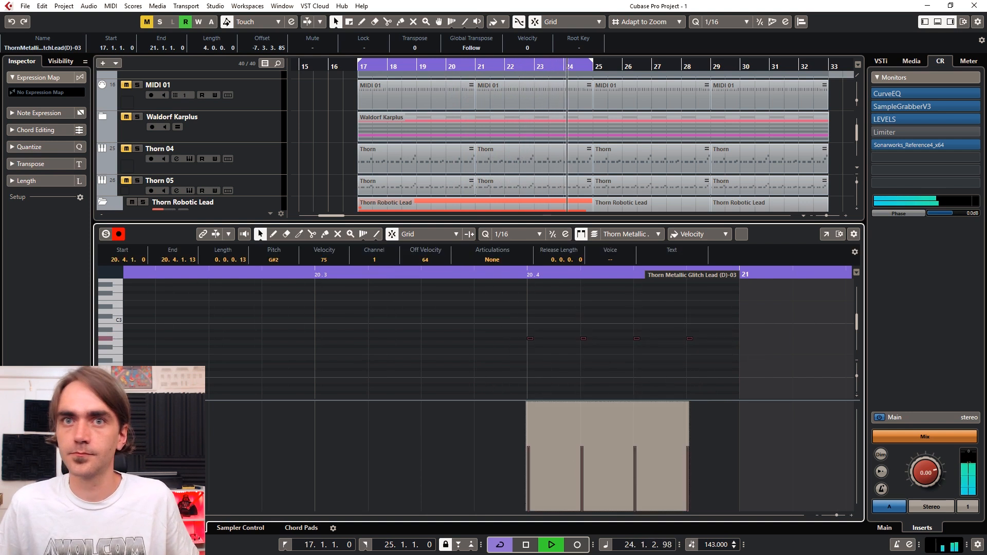
key("Return")
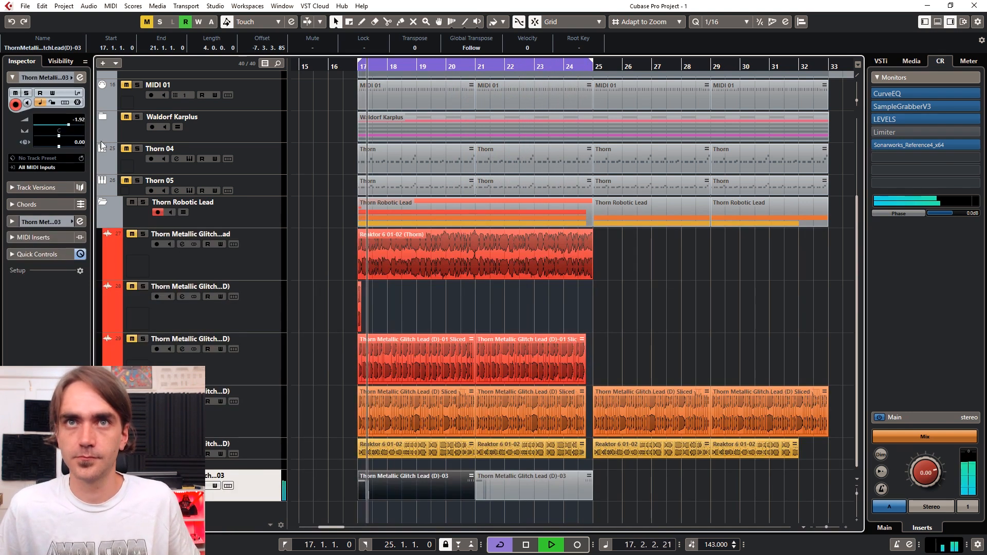
Set the regeneration of the sampler channel's ColourCopy delay to 63, and close the effect and channel windows
left_click(82, 77)
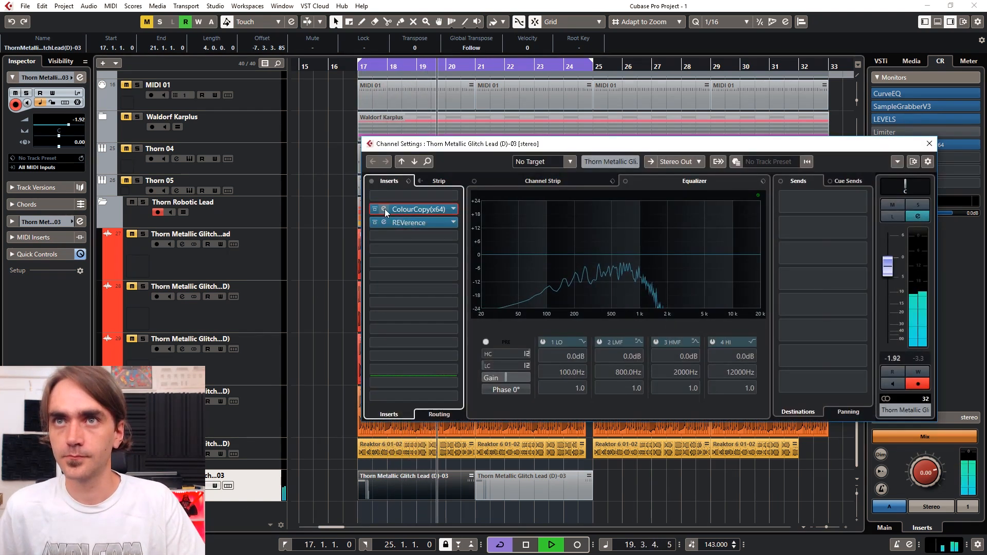
left_click(385, 209)
mouse_move(452, 224)
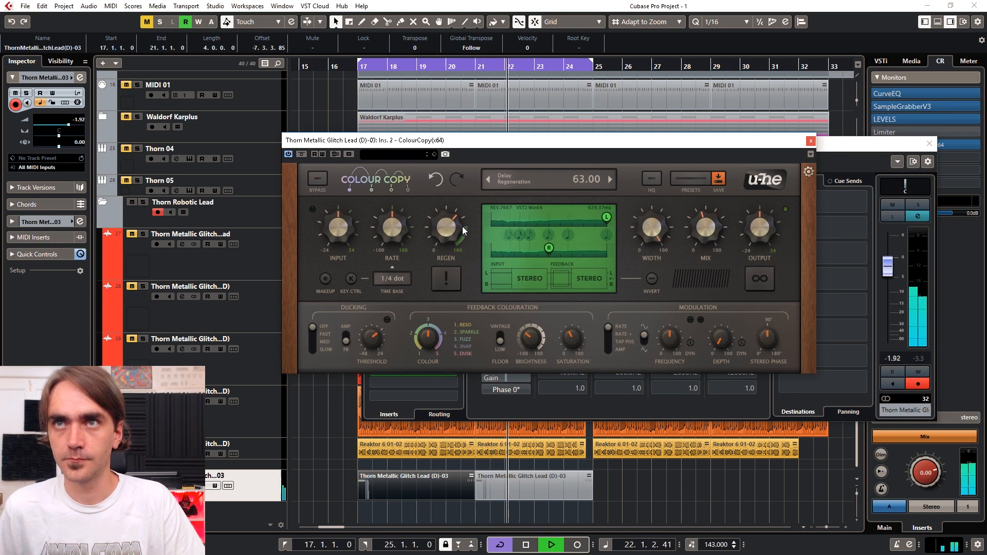
left_click(811, 140)
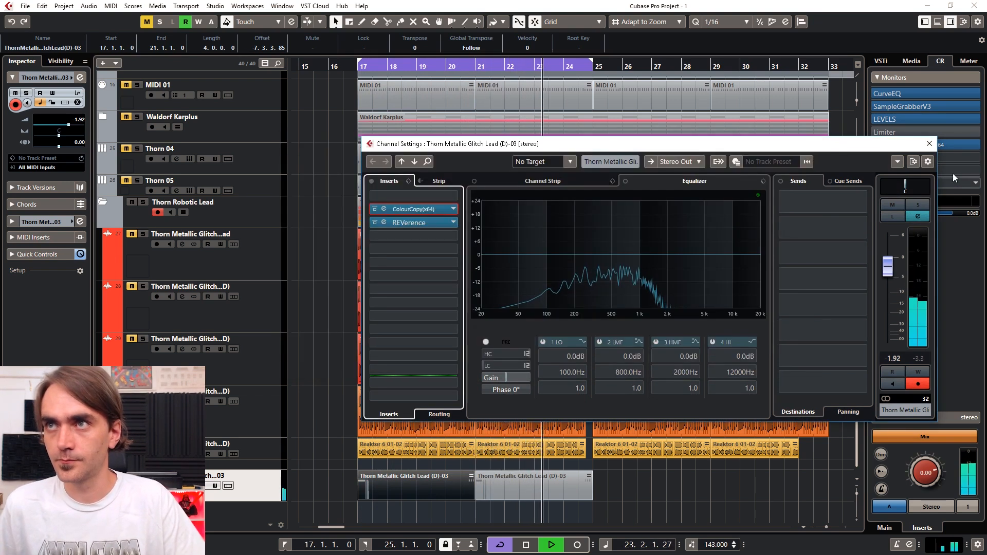
left_click(929, 146)
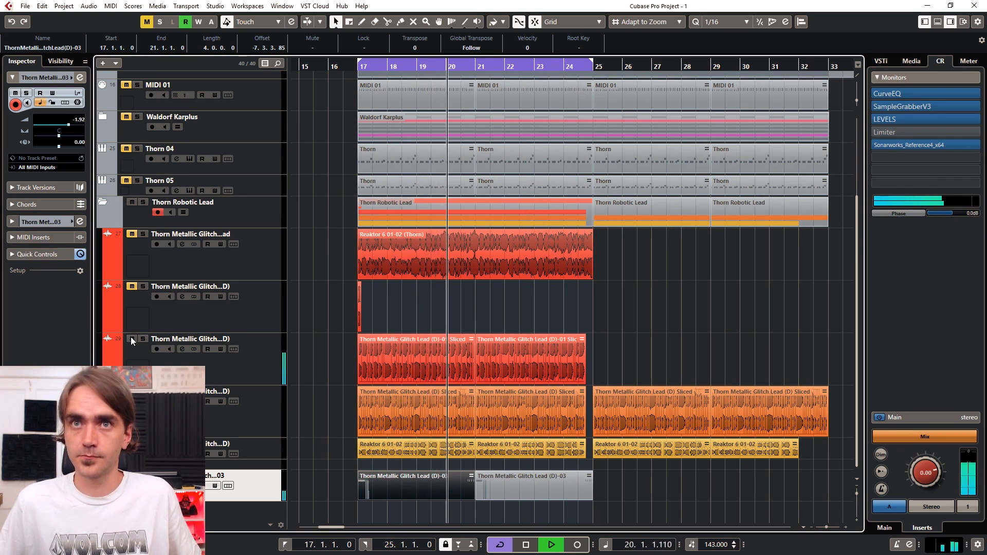
Audition the red sliced lead track together with the sampler part, mute it again, and unmute the original Thorn Metallic Glitch Lead track
left_click(132, 338)
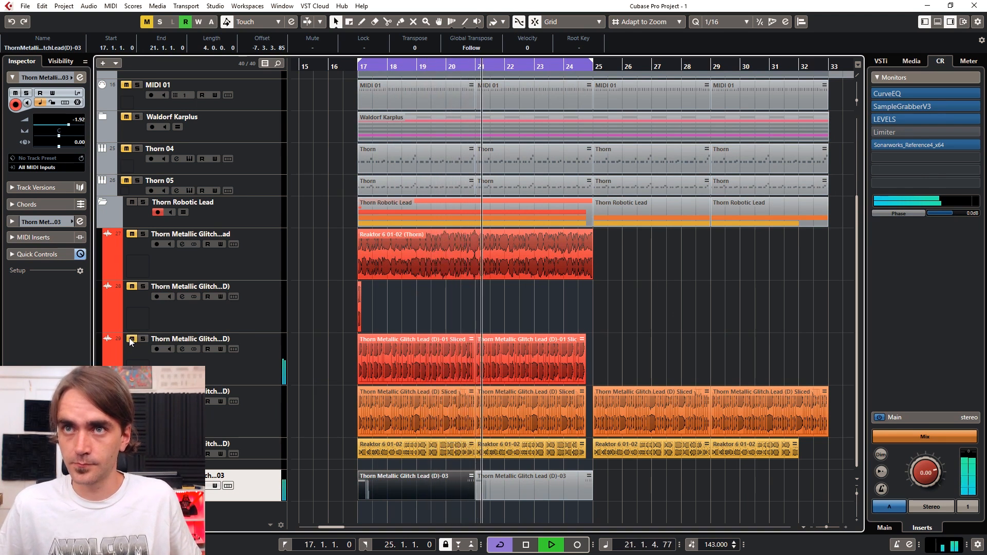
left_click(131, 339)
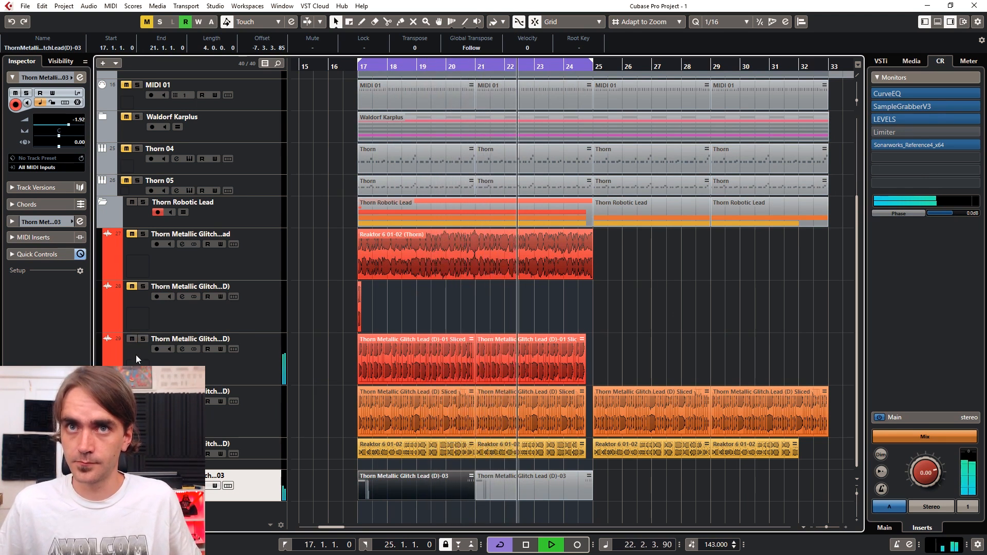
left_click(136, 355)
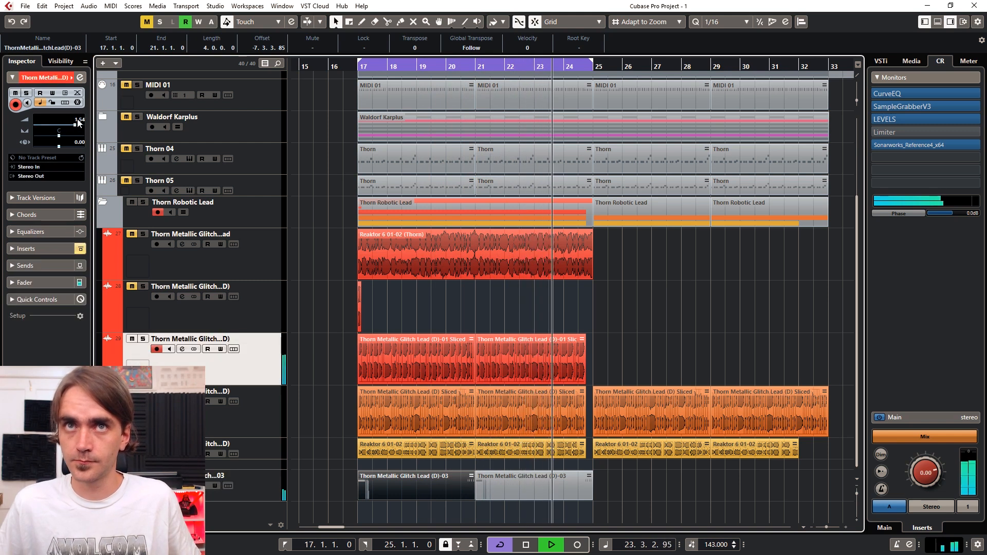
left_click(132, 339)
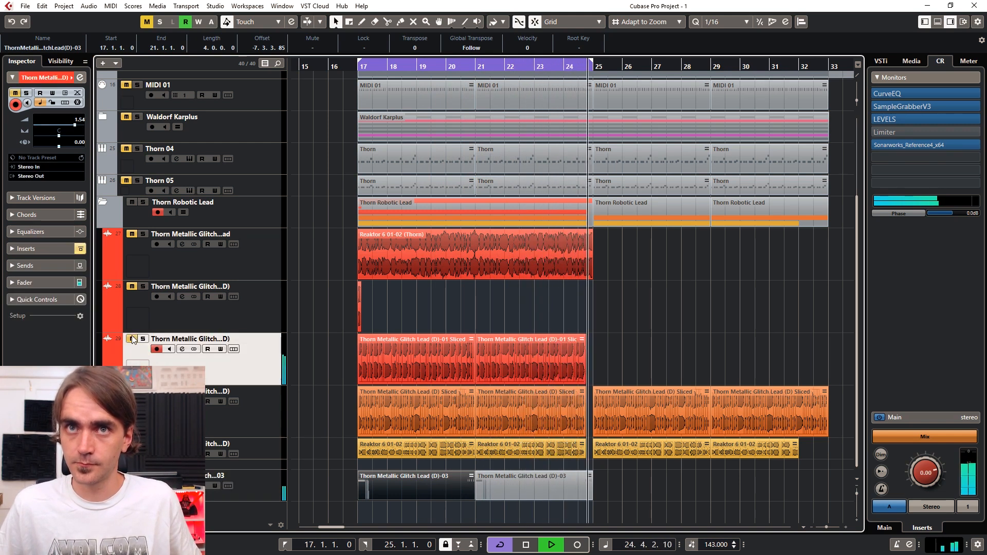
left_click(131, 233)
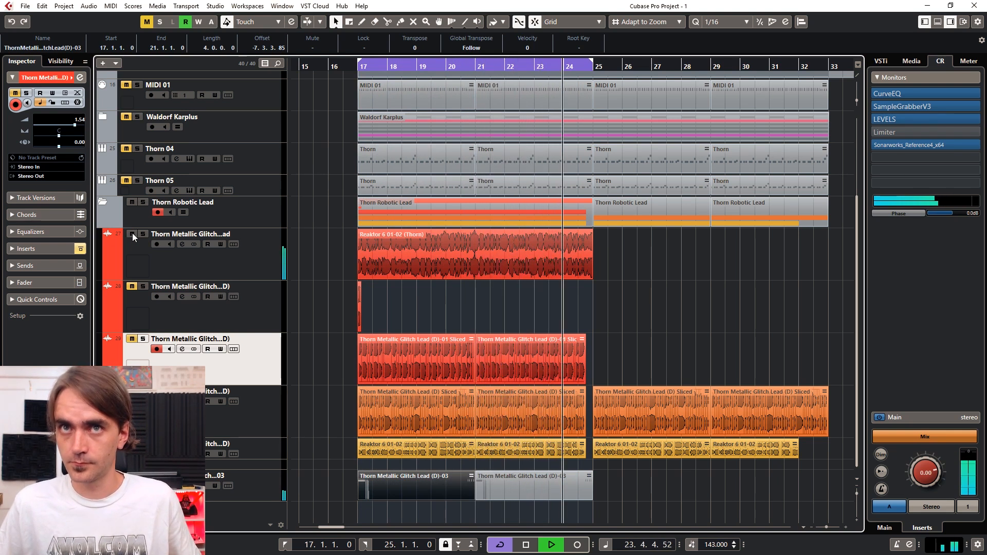
Render both sampler parts in bars 17 to 24 in place with the current settings
left_click(694, 307)
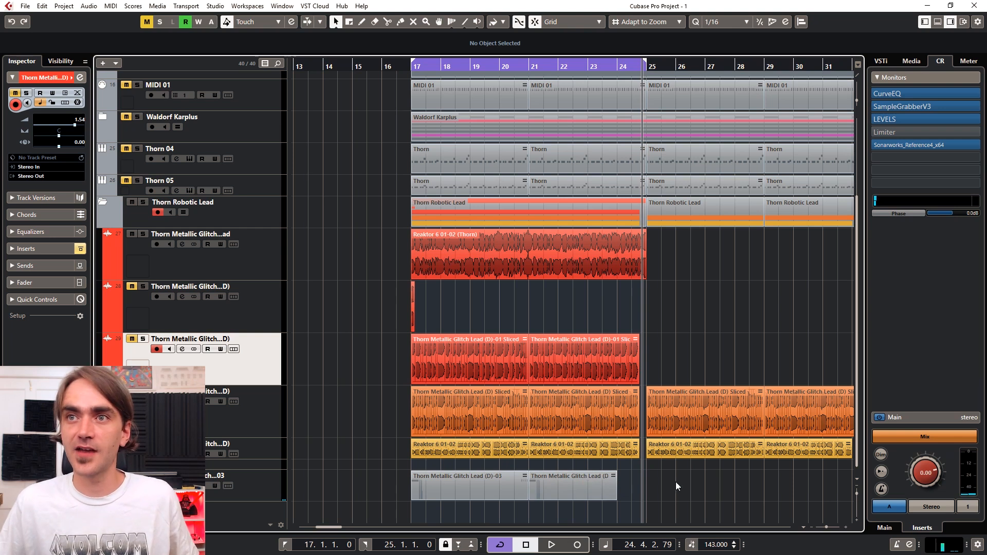
left_click_drag(675, 482, 455, 504)
right_click(440, 486)
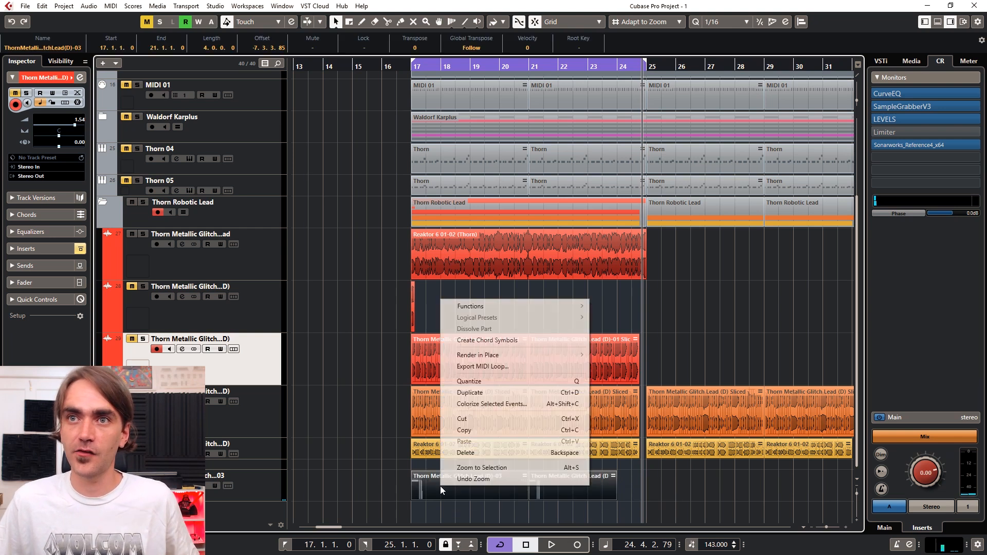
mouse_move(484, 357)
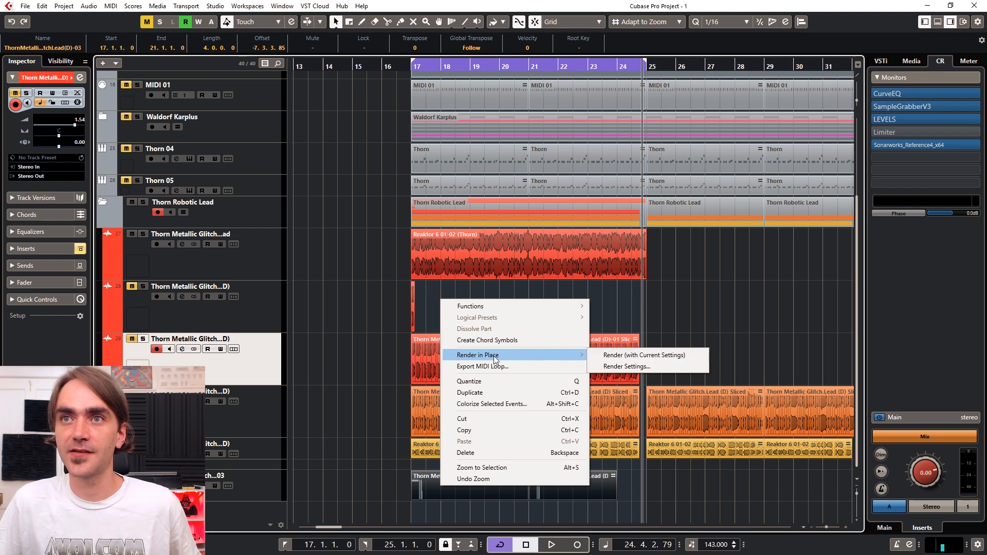
left_click(643, 354)
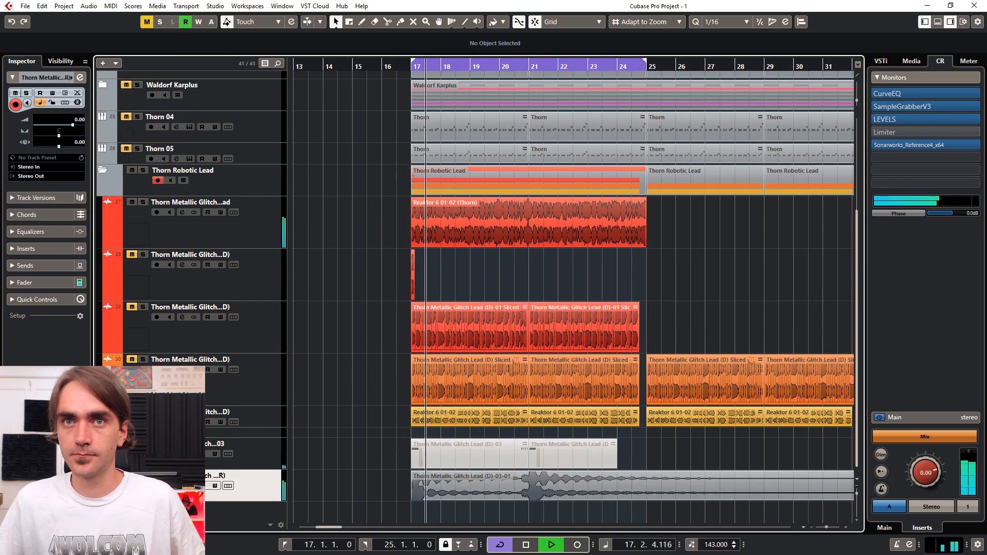
Enable the low EQ band on the rendered track's channel and set the track volume to -3.35
key("space")
left_click(80, 77)
left_click(567, 385)
left_click(767, 144)
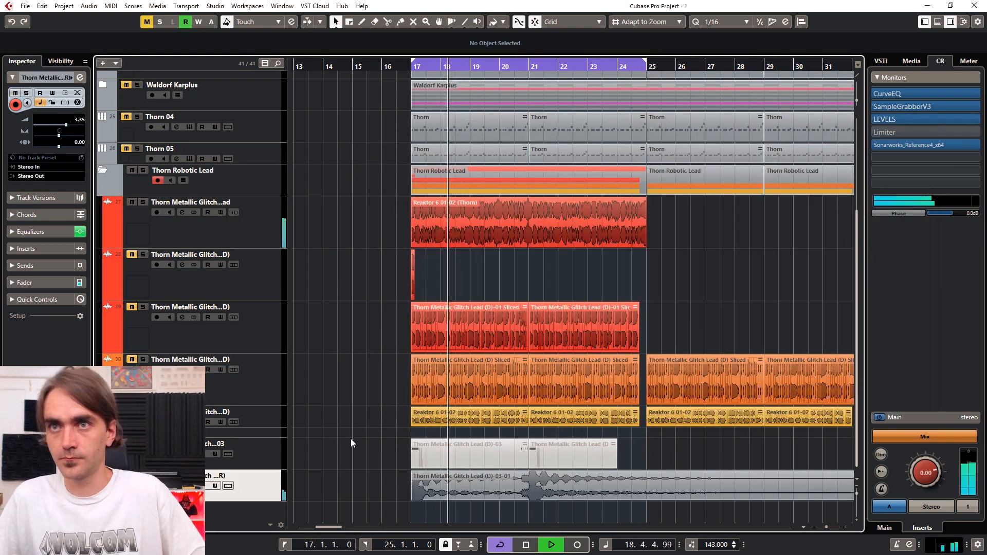
Move the two muted sampler parts to bar 33 and set the sampler track's volume to -0.47
scroll(351, 440, "down", 3)
left_click_drag(392, 454, 577, 453)
scroll(403, 448, "up", 3)
scroll(403, 449, "up", 2)
left_click_drag(69, 125, 73, 125)
Check the ColourCopy and REVerence inserts on the sampler channel, and close their windows and the channel settings
left_click(80, 77)
left_click(414, 209)
left_click(810, 141)
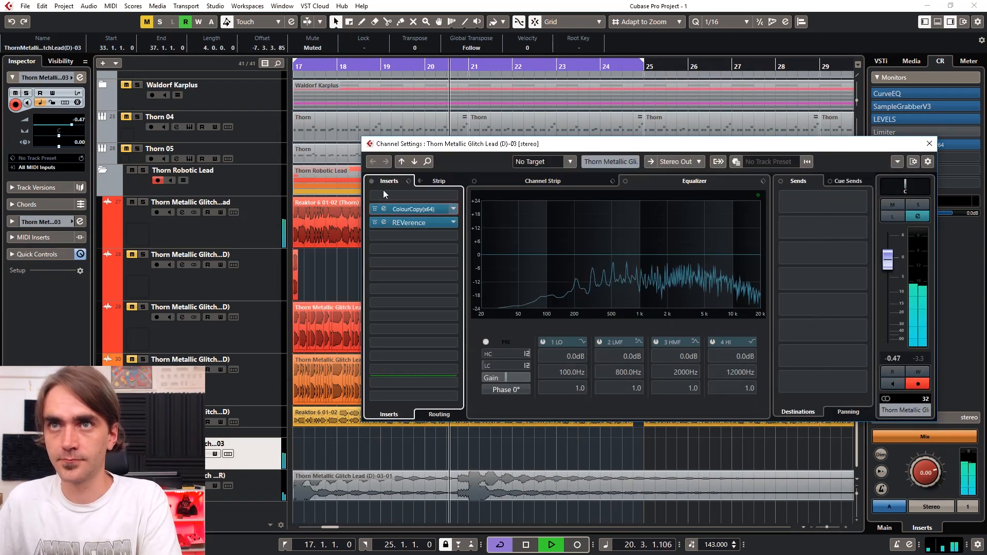
left_click(413, 221)
left_click(800, 141)
left_click(933, 144)
left_click_drag(456, 275, 231, 278)
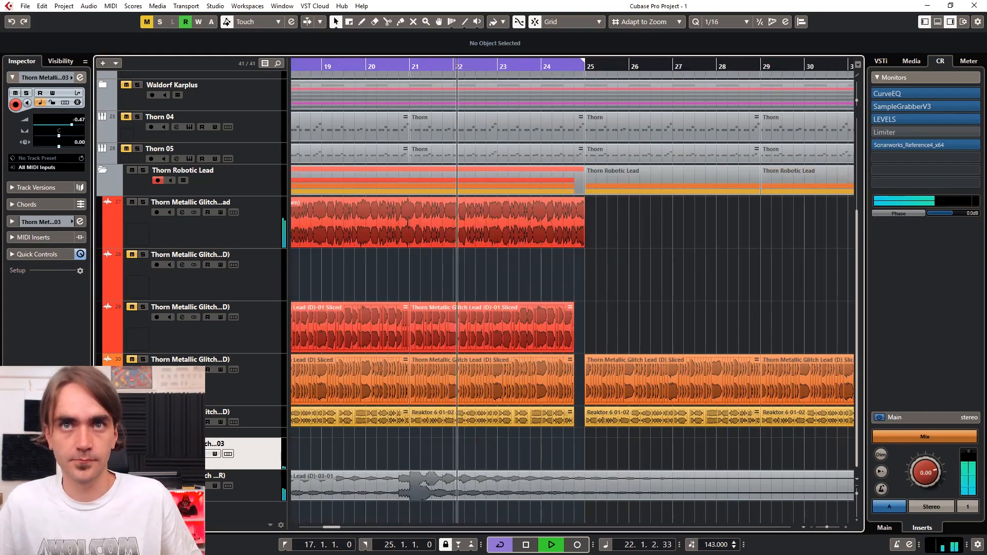
Stop playback, open the sampler control for the sampler track, and display its amp envelope
key("ctrl+alt+e")
key("space")
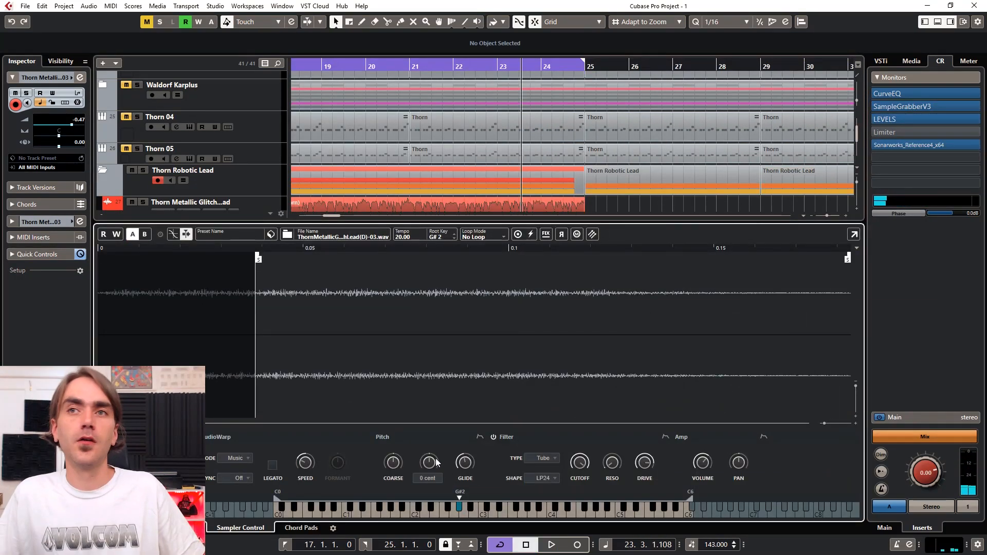
left_click_drag(465, 463, 464, 477)
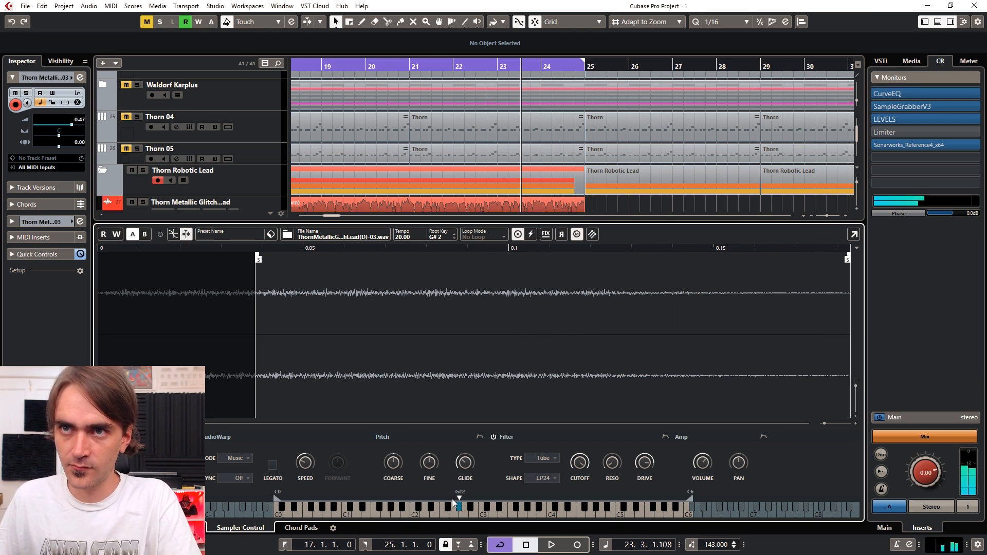
left_click(685, 438)
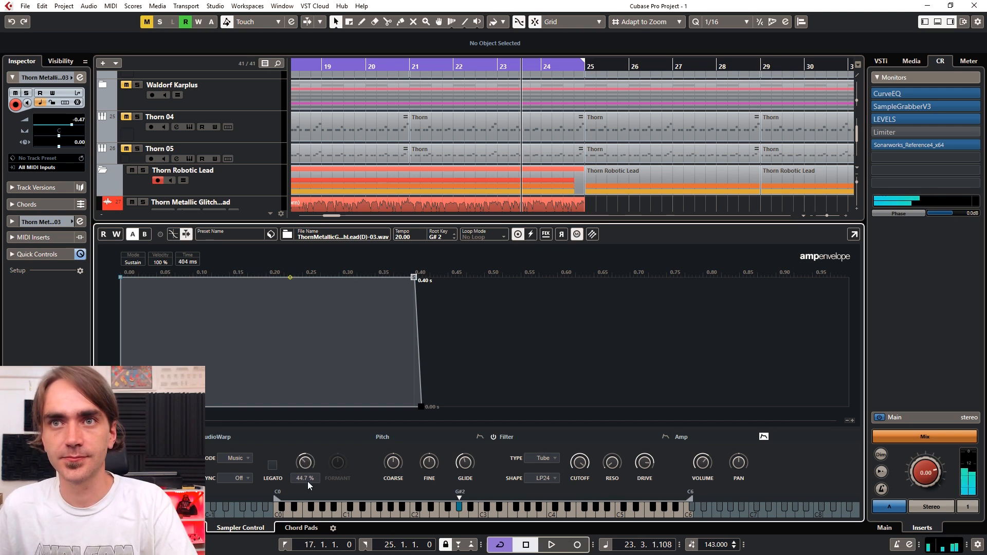
Vary the sampler's AudioWarp speed and assign Sample Speed to the first quick control using learn mode
left_click_drag(307, 481, 309, 457)
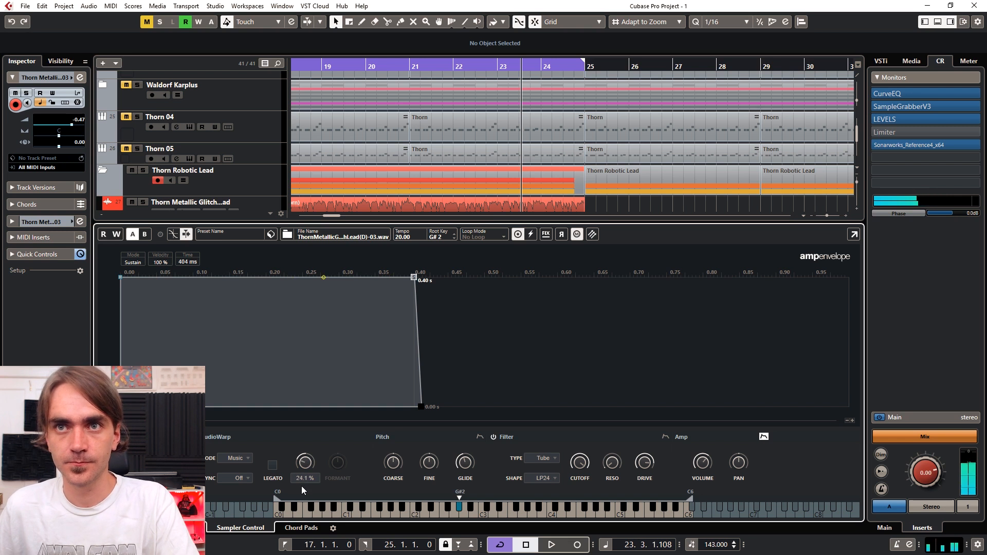
left_click_drag(304, 449, 302, 475)
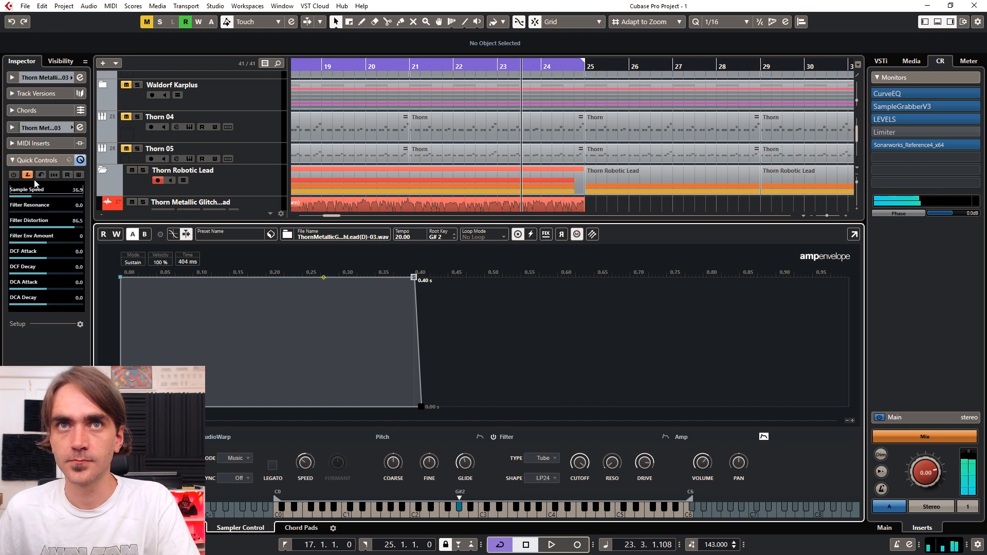
left_click(27, 175)
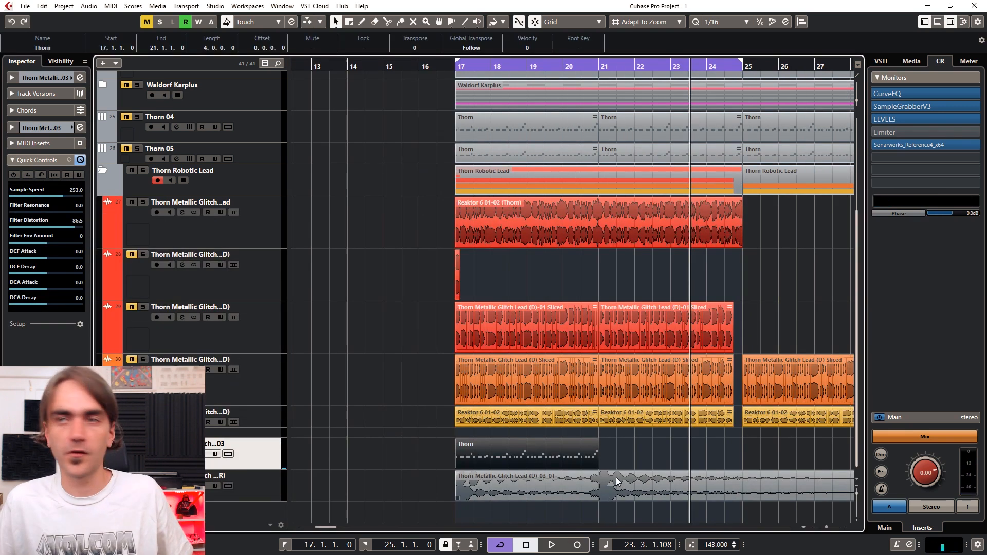
Open the Thorn part on the sampler track in the key editor and lower its higher notes to the pitch of the rest
double_click(515, 460)
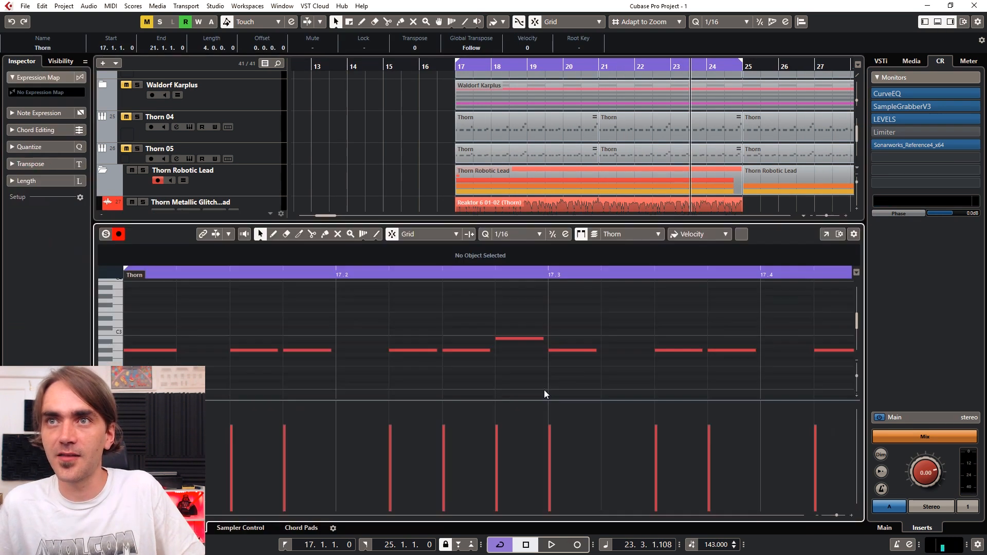
scroll(566, 332, "down", 6)
left_click_drag(476, 310, 730, 348)
scroll(730, 348, "up", 3)
left_click_drag(661, 316, 677, 339)
key("Down")
key("Down")
key("Down")
key("Down")
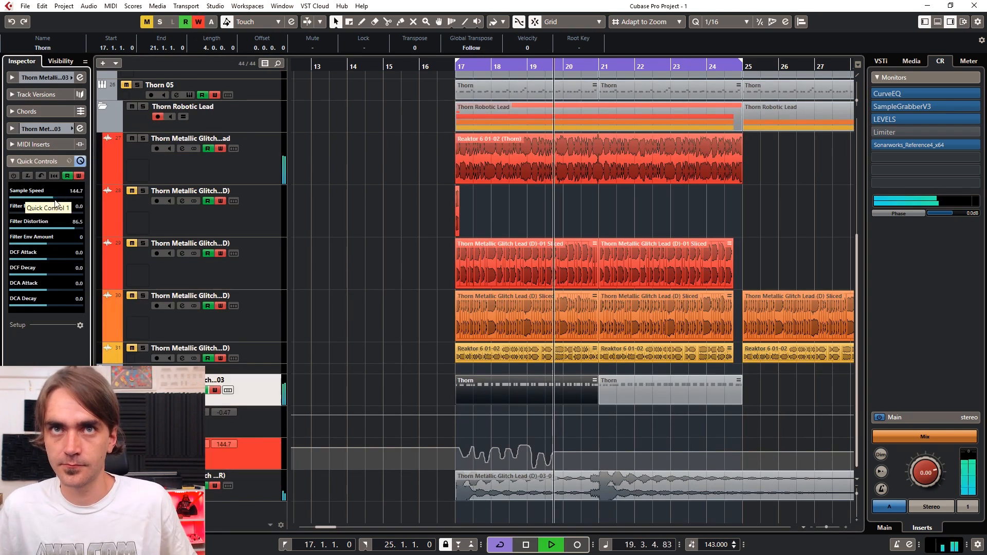
Record automation of the Sample Speed quick control over the looped bars 17 to 24, and turn off automation writing
left_click_drag(60, 203, 60, 203)
scroll(216, 242, "up", 3)
scroll(216, 243, "up", 2)
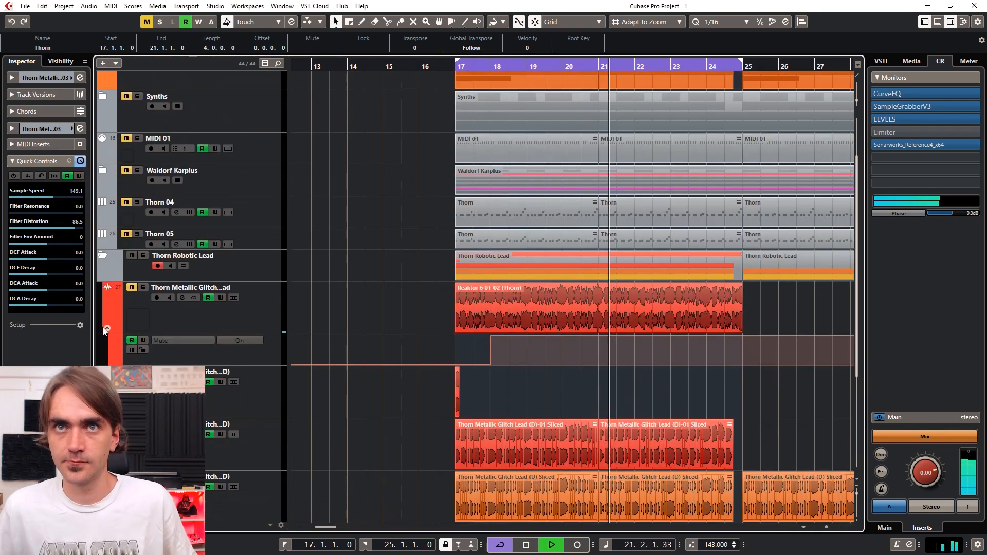
left_click(106, 330)
scroll(106, 330, "down", 5)
left_click(199, 22)
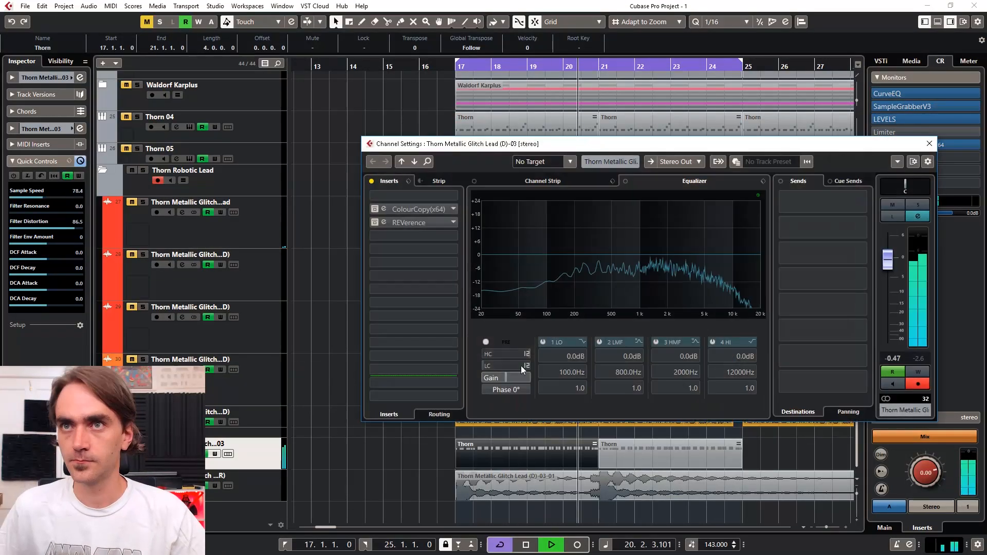
Set a low cut at 416.4 Hz in the sampler channel's equalizer, and scale down the Sample Speed automation over bars 17 to 24
left_click_drag(520, 366, 576, 319)
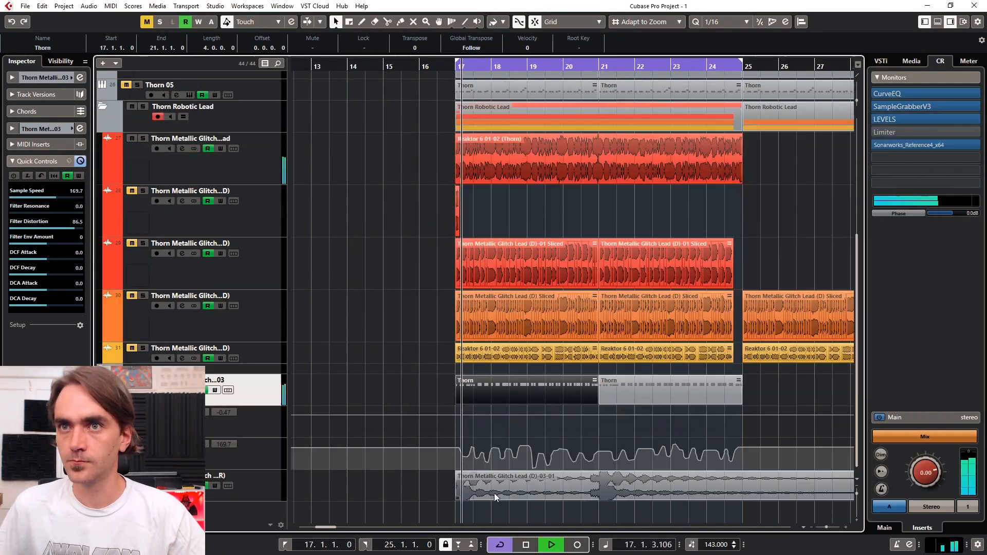
scroll(494, 493, "up", 1)
left_click_drag(448, 440, 849, 465)
left_click_drag(486, 440, 486, 450)
left_click_drag(709, 421, 289, 481)
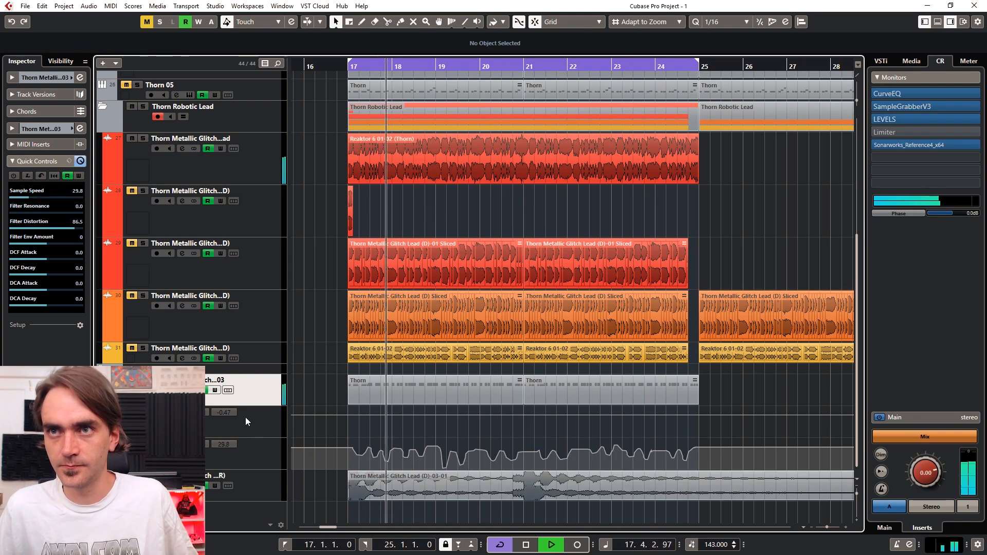
Trim the first Thorn part on the sampler track to the half bar at 17.3.1, copy it one bar on, and delete the second part
left_click(388, 389)
left_click_drag(521, 403, 381, 396)
left_click_drag(403, 393, 425, 393)
left_click(568, 391)
key("Delete")
left_click(381, 389)
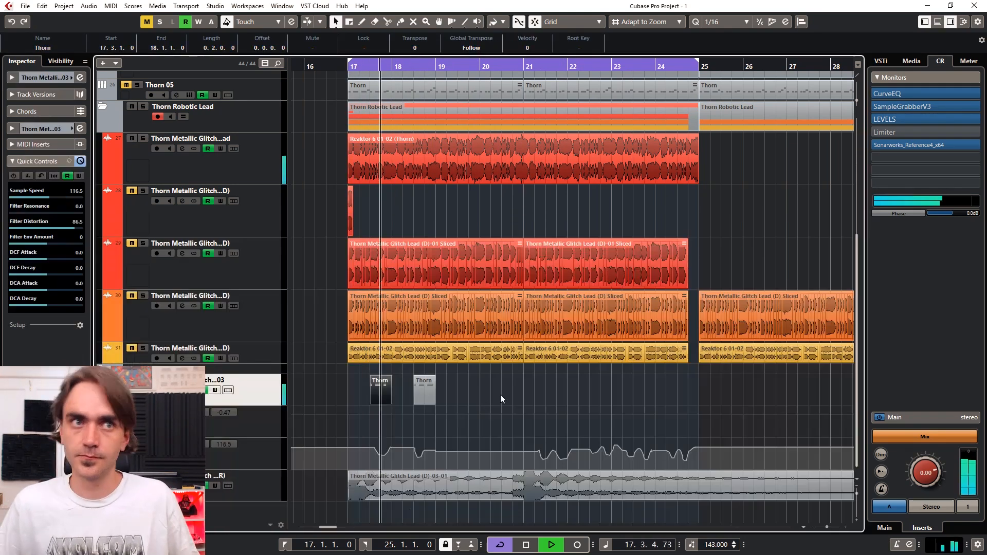
Copy the two half-bar Thorn parts to 19.3.1, and copy the resulting four parts to 21.3.1
left_click_drag(487, 382, 469, 394)
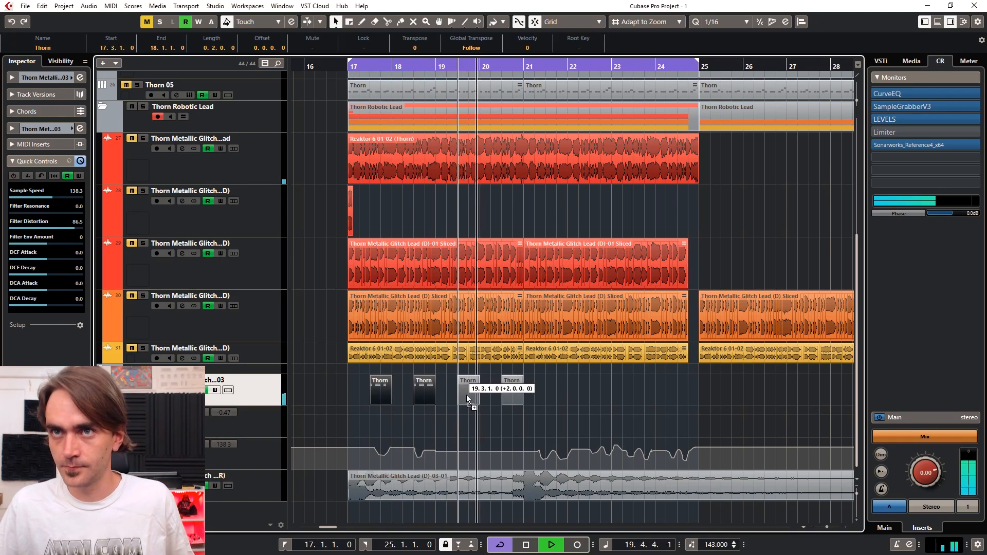
left_click(566, 385)
left_click_drag(565, 384, 372, 392)
left_click_drag(374, 391, 550, 385)
key("KP_1")
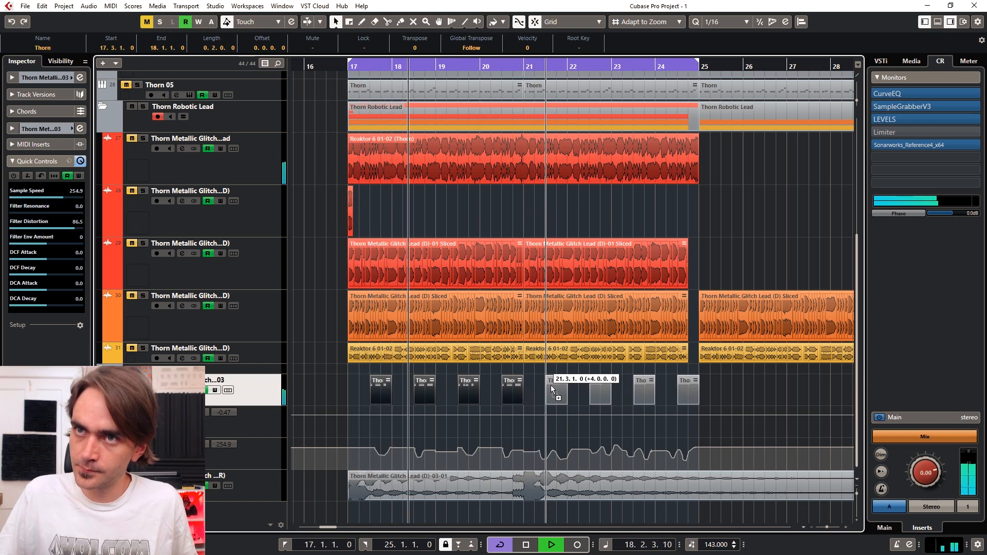
Reactivate the bypassed ColourCopy and REVerence inserts on the sampler channel
left_click(77, 80)
left_click(79, 77)
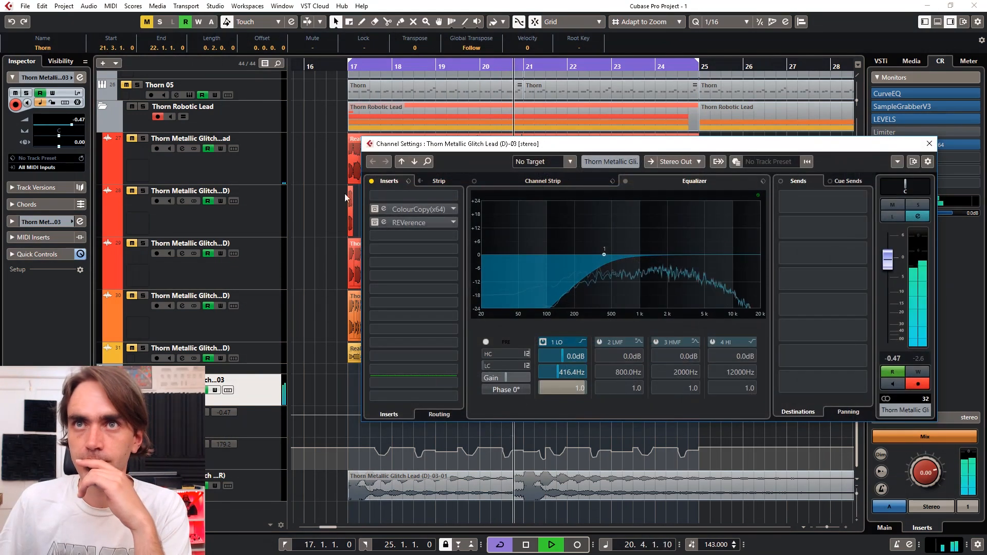
left_click(374, 209)
left_click(374, 222)
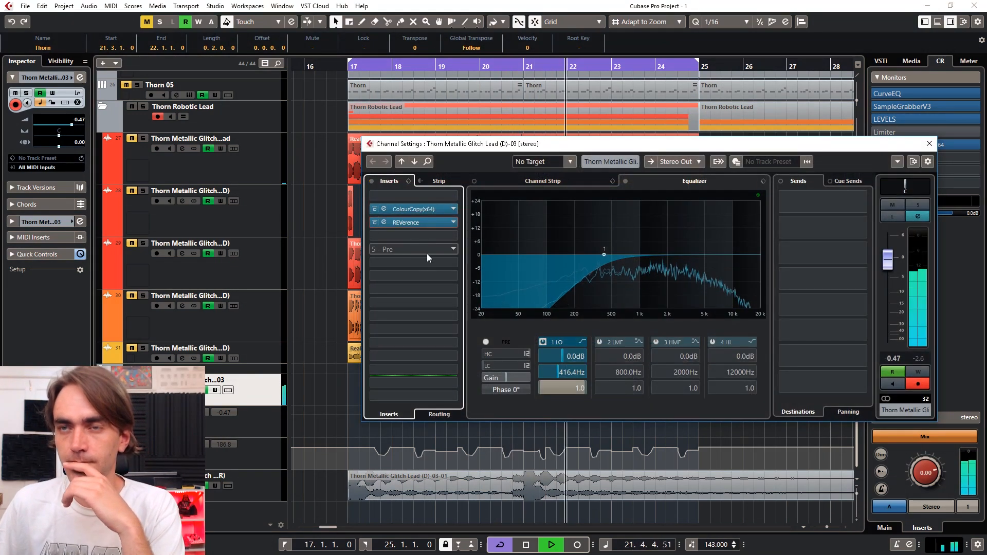
Set the time base of the sampler channel's ColourCopy delay to 1/8 dot
left_click(383, 208)
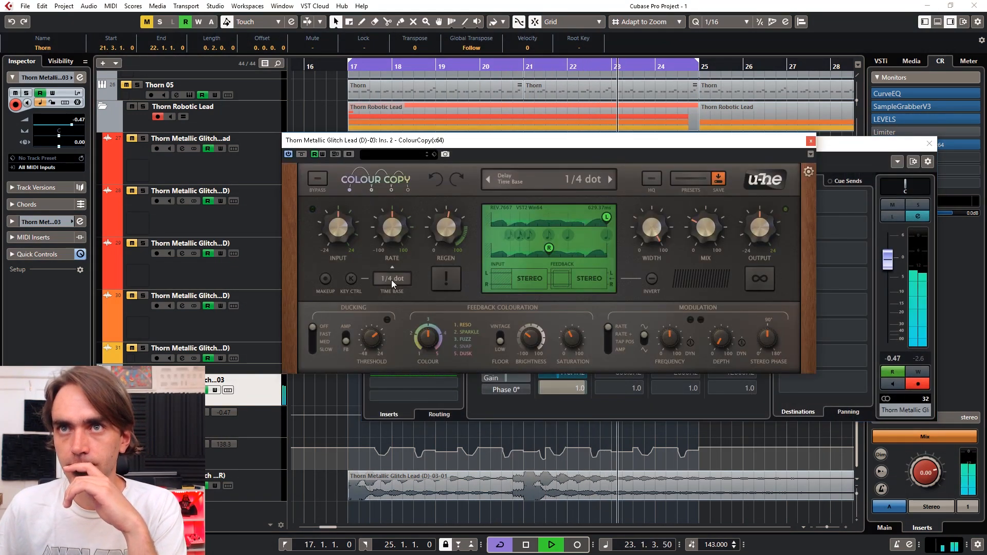
left_click(392, 279)
left_click(419, 377)
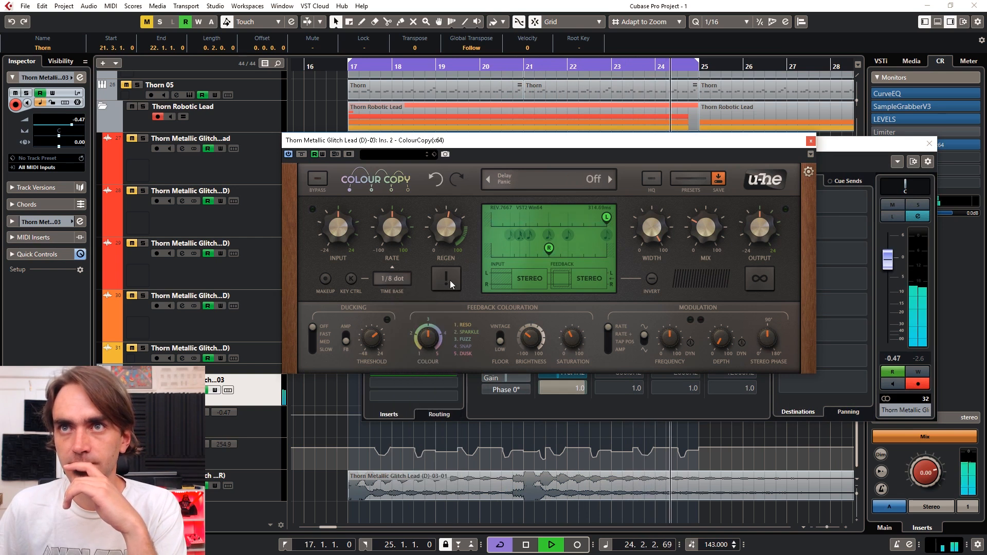
Close the delay and channel settings windows, and unmute the orange Thorn Metallic Glitch Lead track with the sliced clips
left_click(810, 141)
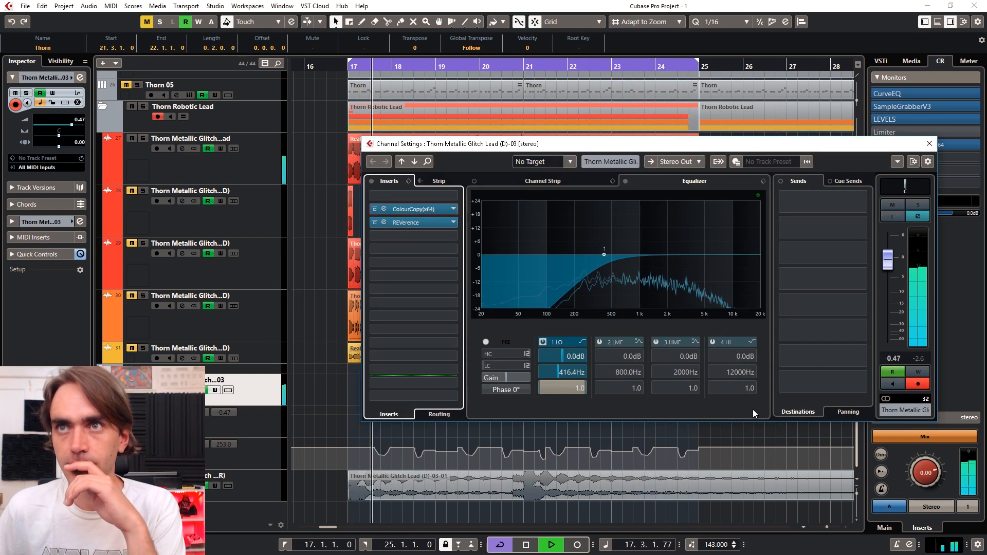
left_click(929, 144)
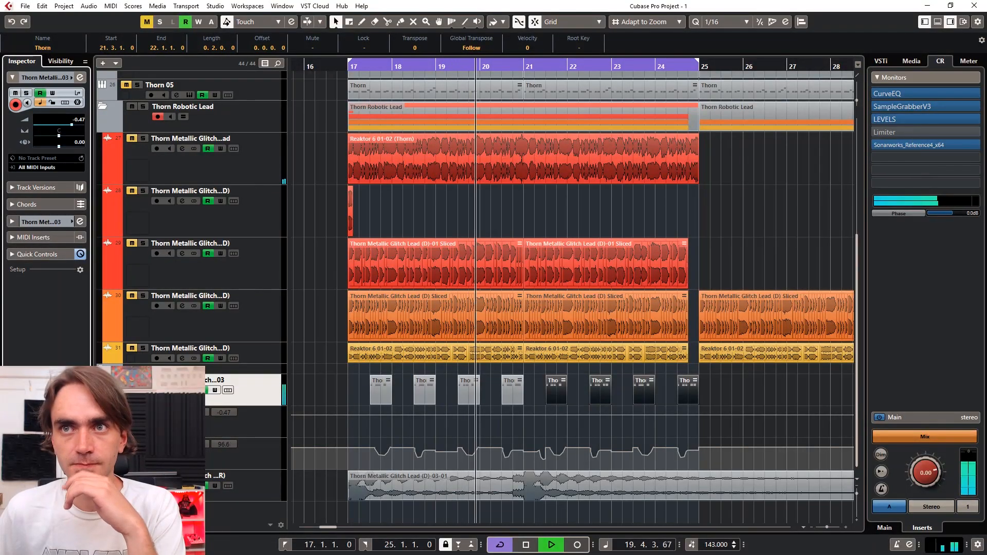
scroll(473, 293, "up", 2)
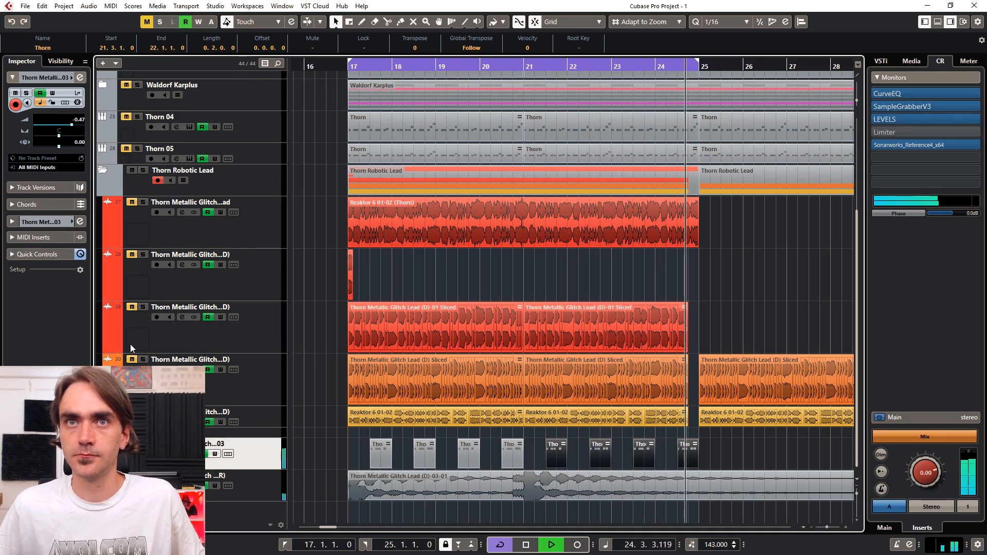
left_click(131, 359)
left_click(261, 385)
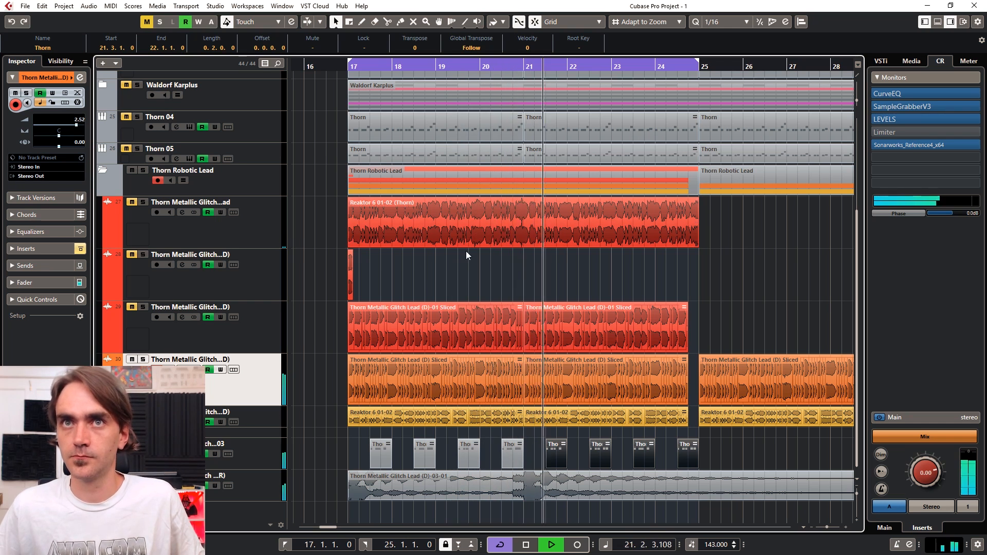
Set the sampler track's volume to -3.74 dB and the reversed Thorn Metallic Glitch track's volume to -4.61 dB
key("g")
key("g")
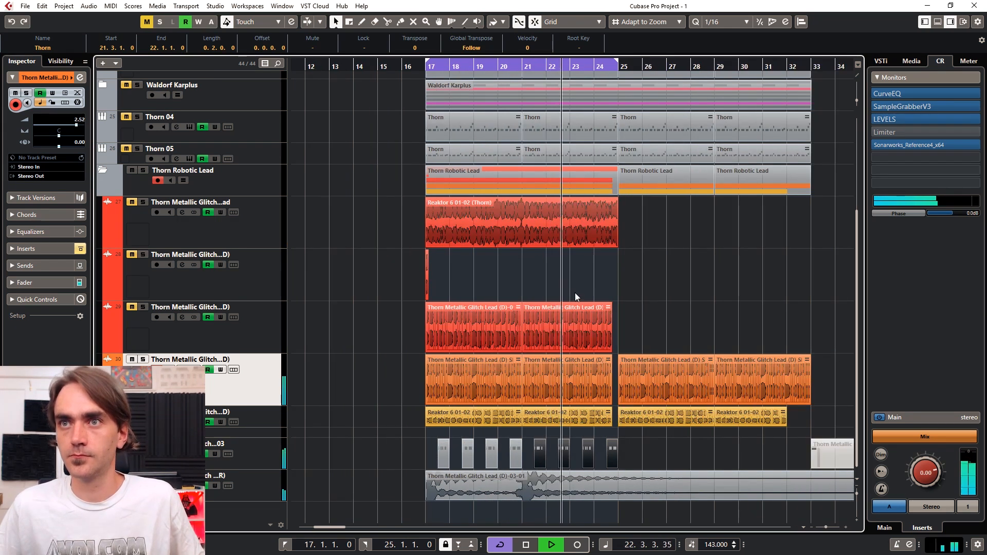
left_click(258, 458)
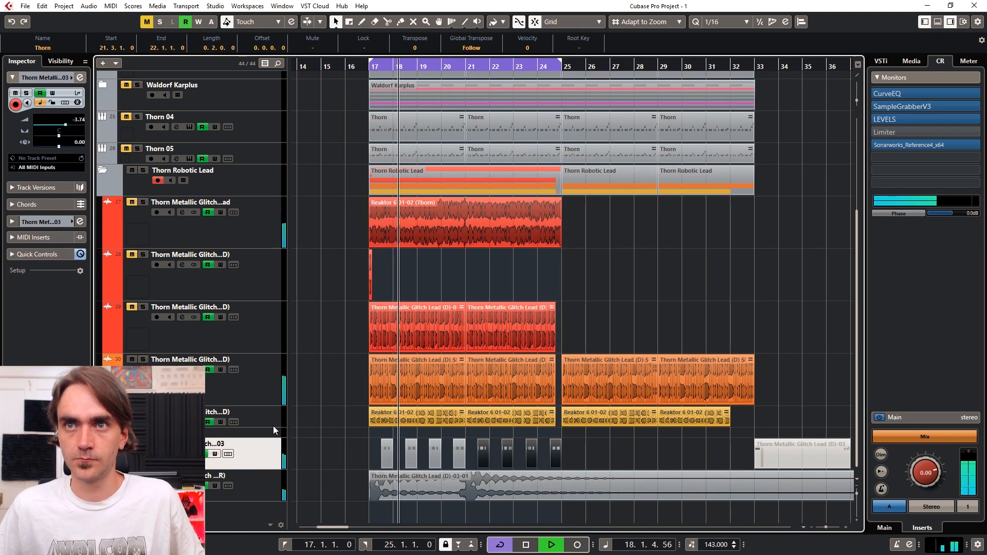
left_click(272, 483)
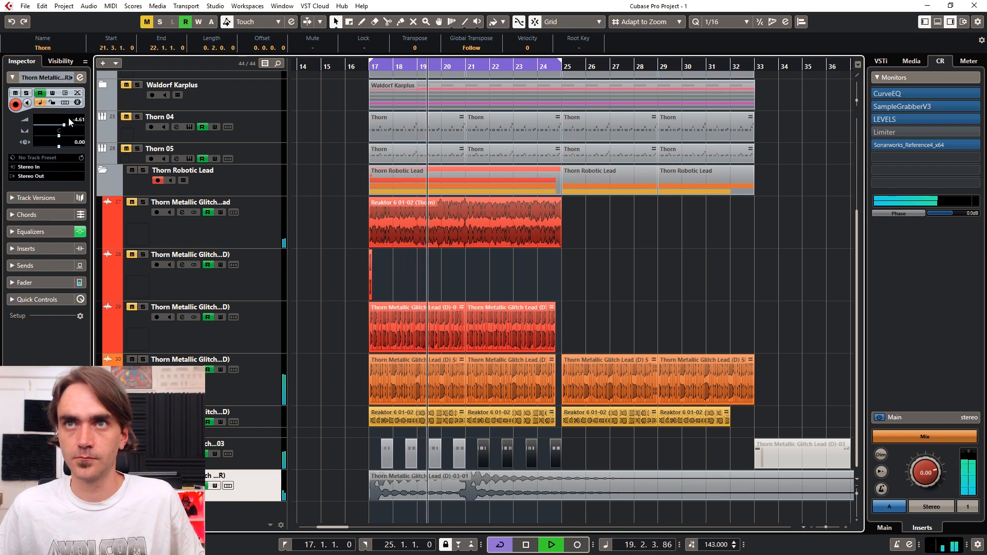
Delete the mute automation starting at bar 18 on the first Thorn Metallic Glitch Lead track, hide its lane, and stop playback
left_click(175, 223)
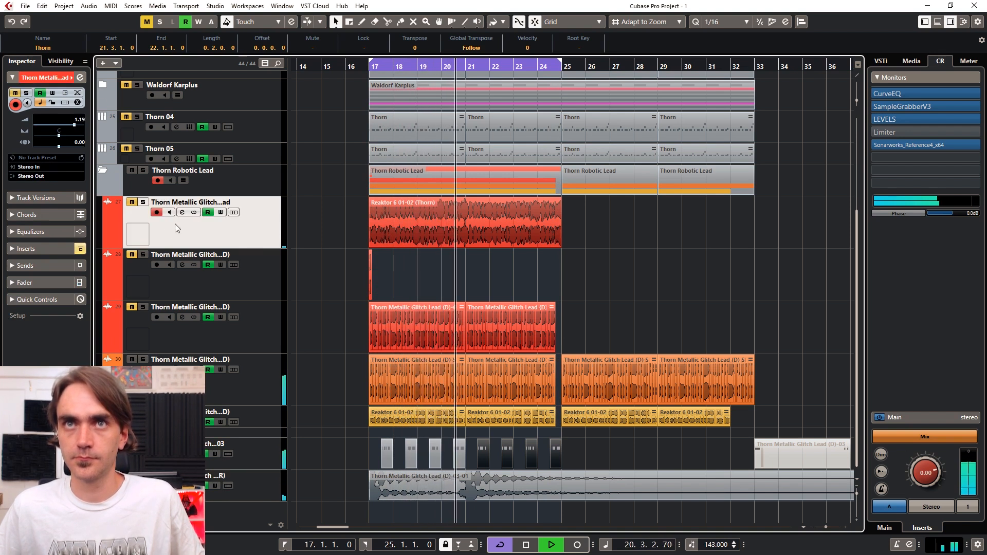
left_click(110, 242)
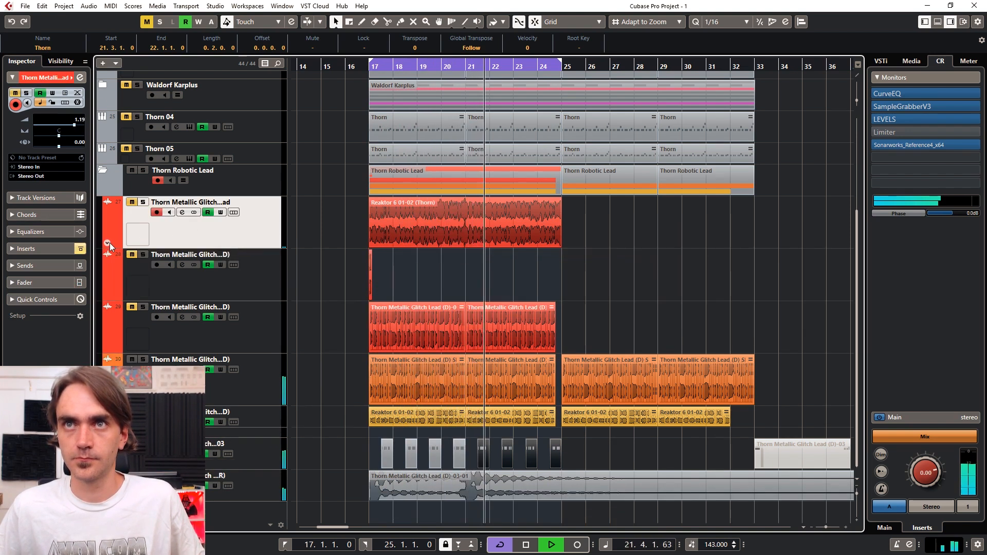
left_click(167, 265)
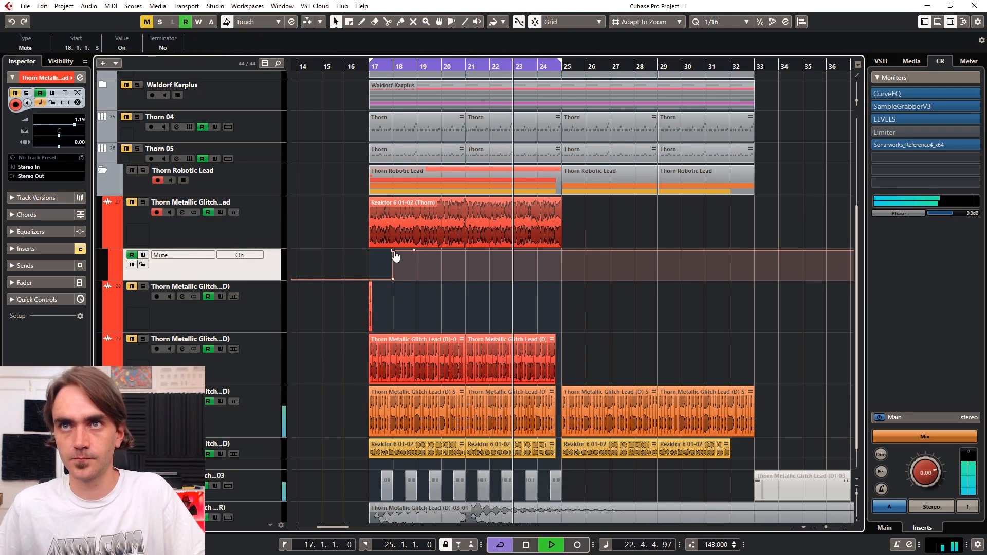
key("Delete")
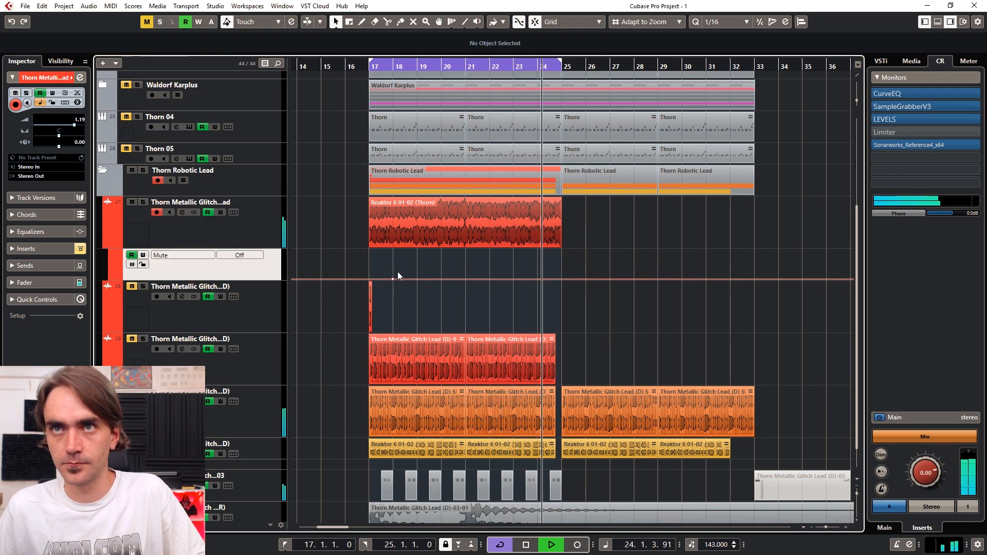
left_click(155, 217)
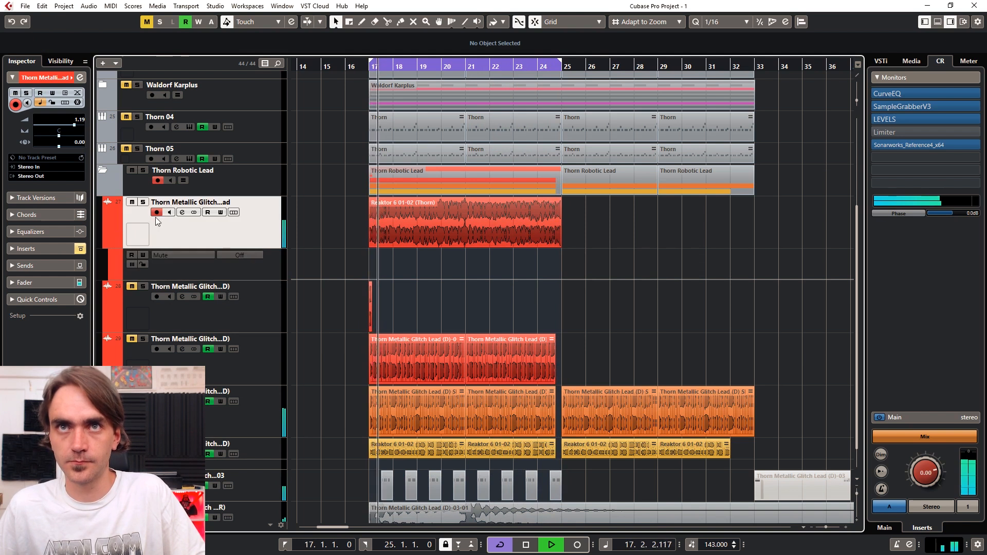
left_click(108, 241)
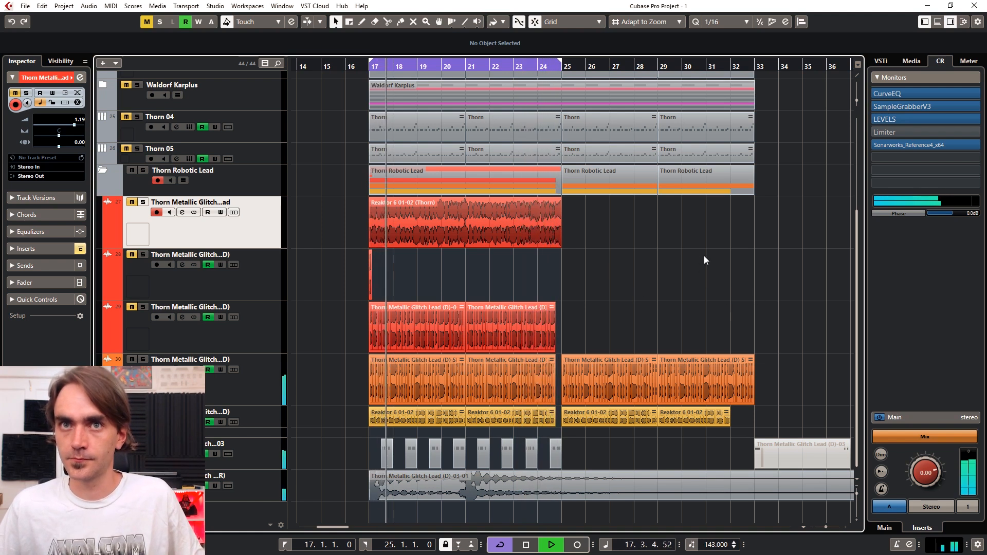
key("space")
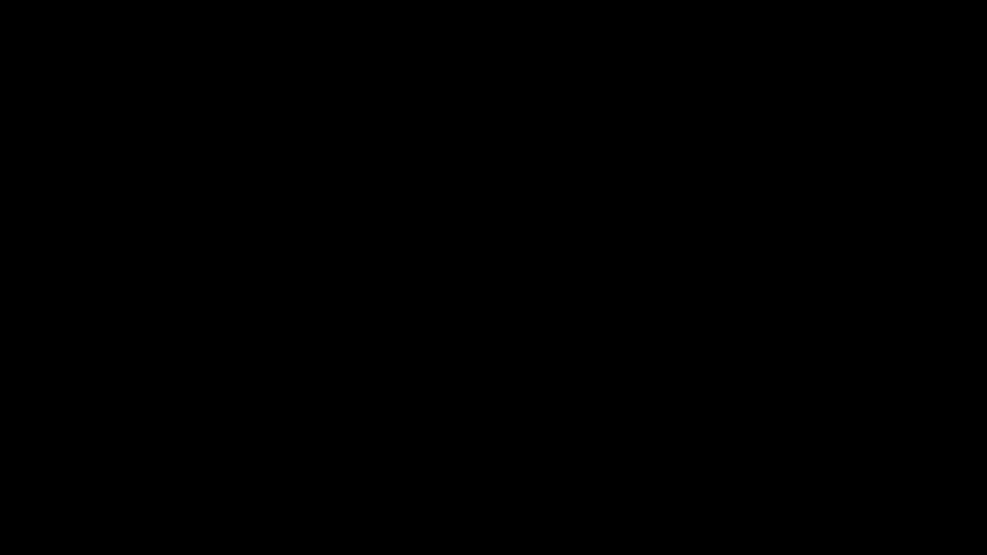